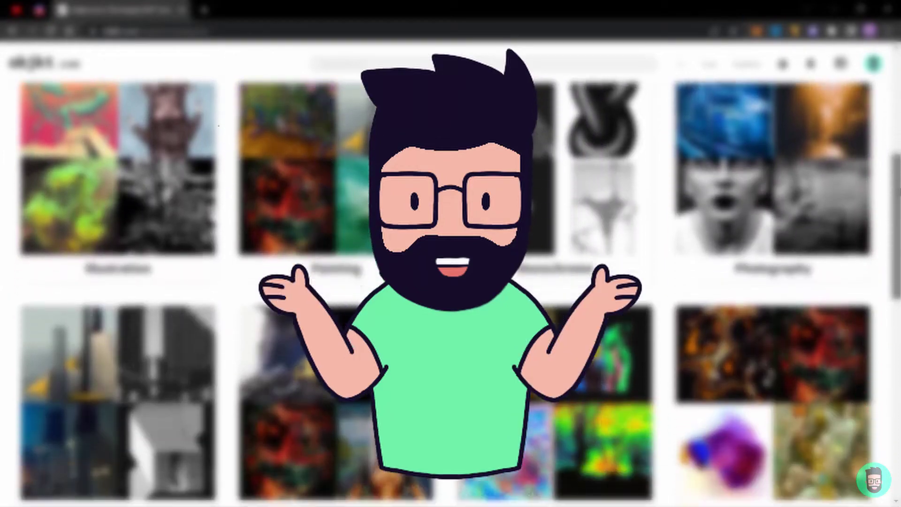
{"action": "scroll", "coordinate": [450, 281], "scroll_direction": "down", "scroll_amount": 8}
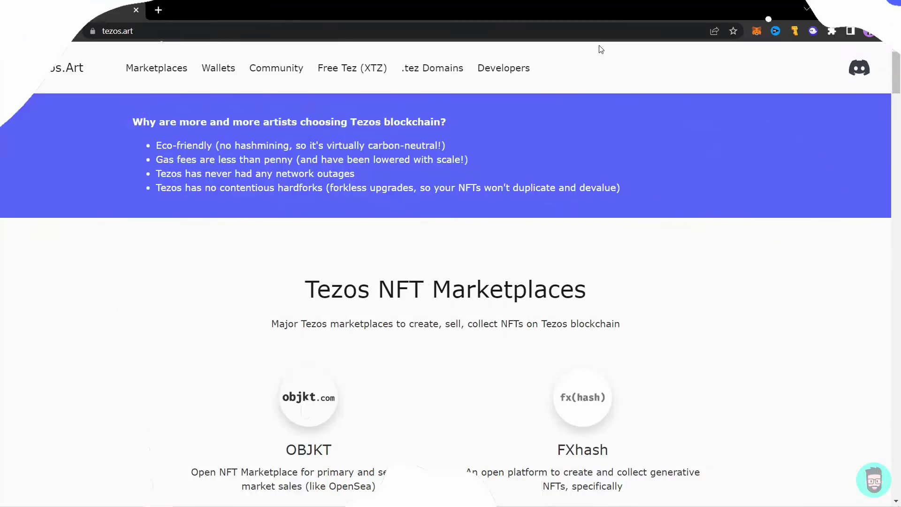
Step: Scroll the Tezos.Art marketplace list past OBJKT, FXhash, Versum and Hicetnunc to Xarb and ByteBlock
{"action": "scroll", "coordinate": [624, 233], "scroll_direction": "down", "scroll_amount": 4}
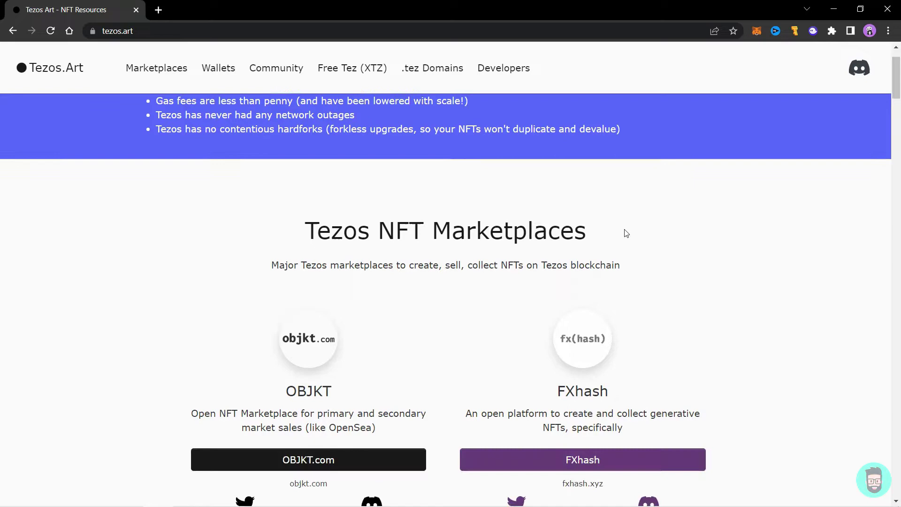
{"action": "scroll", "coordinate": [628, 233], "scroll_direction": "down", "scroll_amount": 3}
{"action": "scroll", "coordinate": [626, 230], "scroll_direction": "down", "scroll_amount": 7}
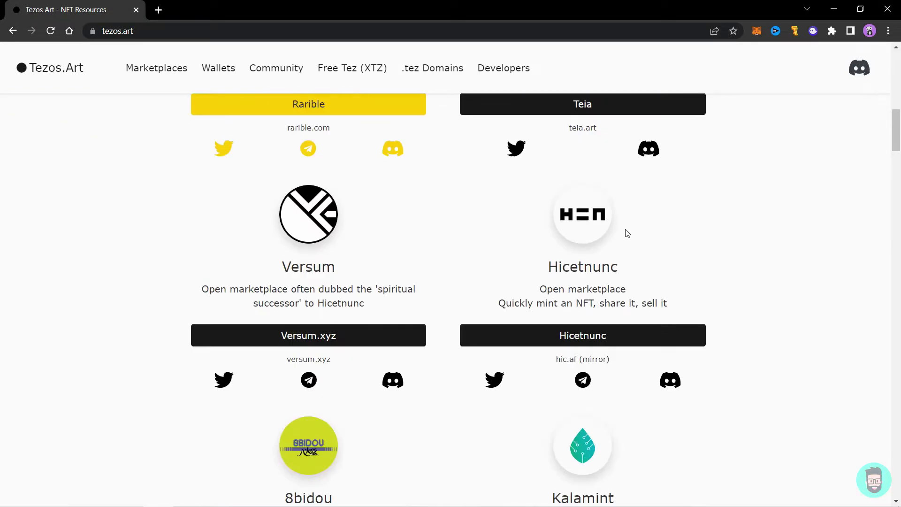
{"action": "scroll", "coordinate": [627, 233], "scroll_direction": "down", "scroll_amount": 13}
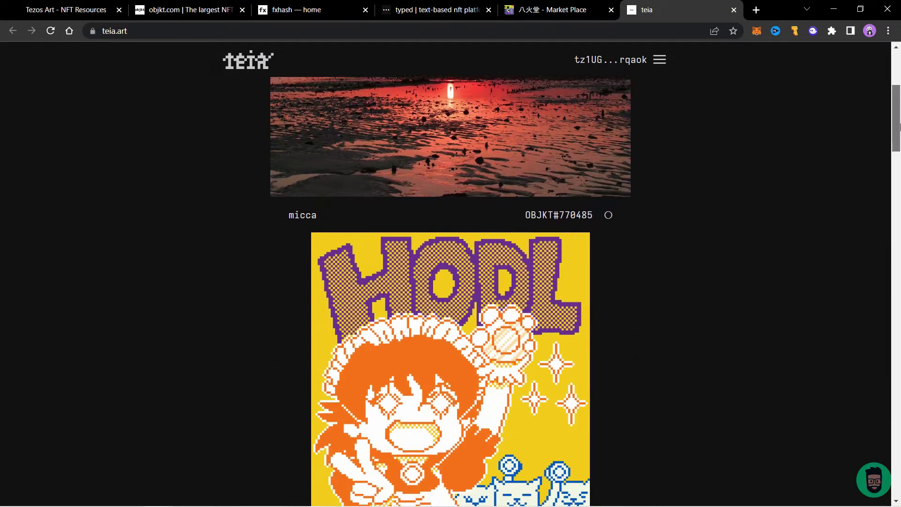
Step: Scroll through Teia's feed of newly minted OBJKTs, then switch to another marketplace tab
{"action": "left_click_drag", "start_coordinate": [900, 127], "coordinate": [899, 479]}
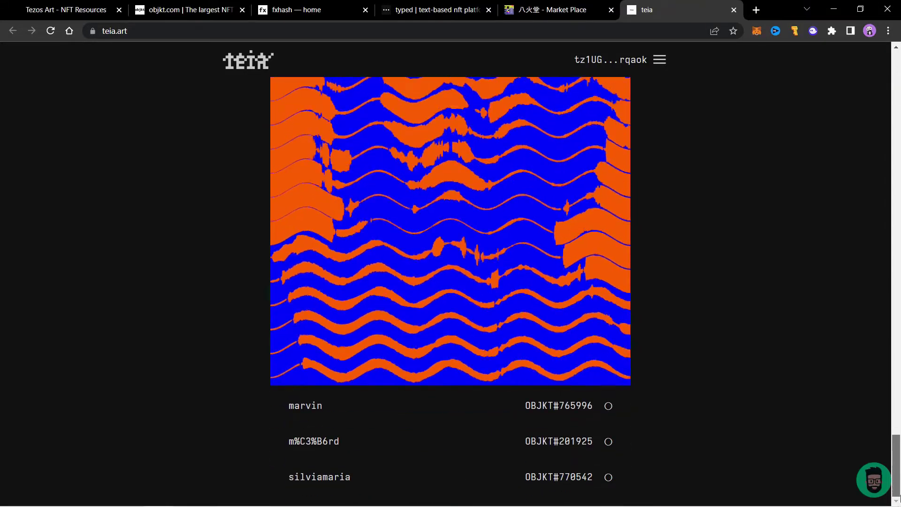
{"action": "left_click", "coordinate": [177, 12]}
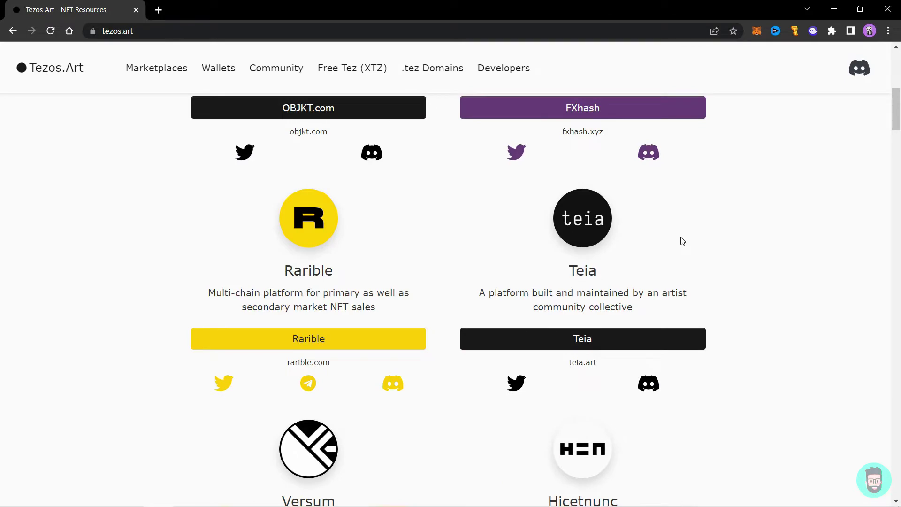
Step: Scroll OBJKT.com down to Hot Collections, then show your own profile's Collections tab
{"action": "scroll", "coordinate": [676, 220], "scroll_direction": "up", "scroll_amount": 4}
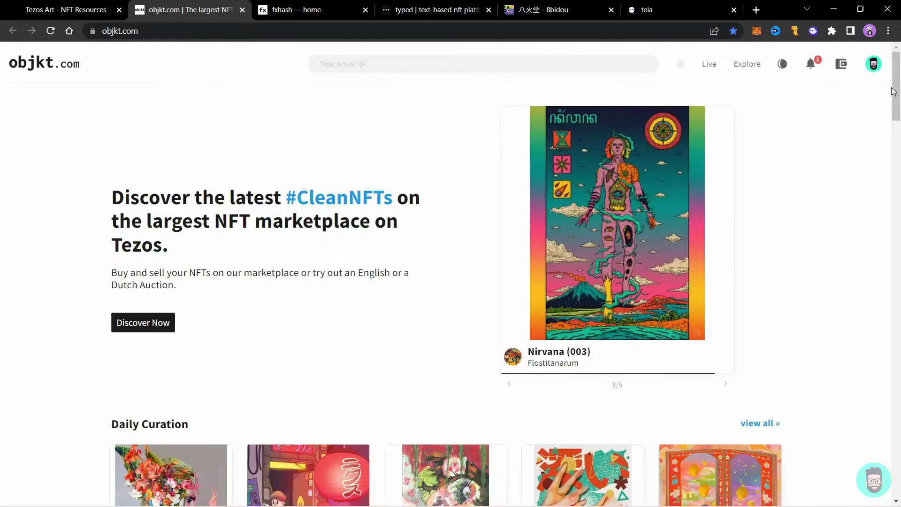
{"action": "left_click_drag", "start_coordinate": [894, 91], "coordinate": [899, 469]}
{"action": "left_click", "coordinate": [874, 64]}
{"action": "left_click", "coordinate": [149, 220]}
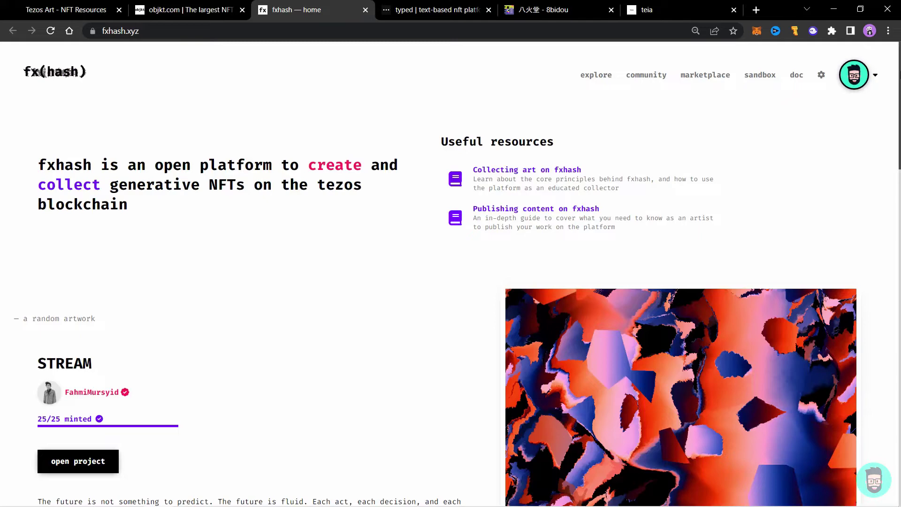
Step: Scroll the fxhash home page through the STREAM, recent works and marketplace rows
{"action": "scroll", "coordinate": [857, 96], "scroll_direction": "down", "scroll_amount": 4}
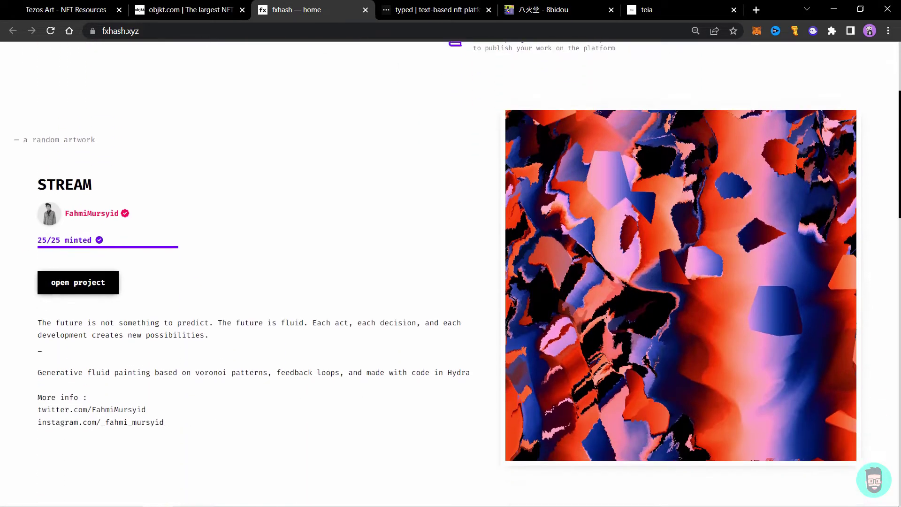
{"action": "scroll", "coordinate": [451, 253], "scroll_direction": "down", "scroll_amount": 10}
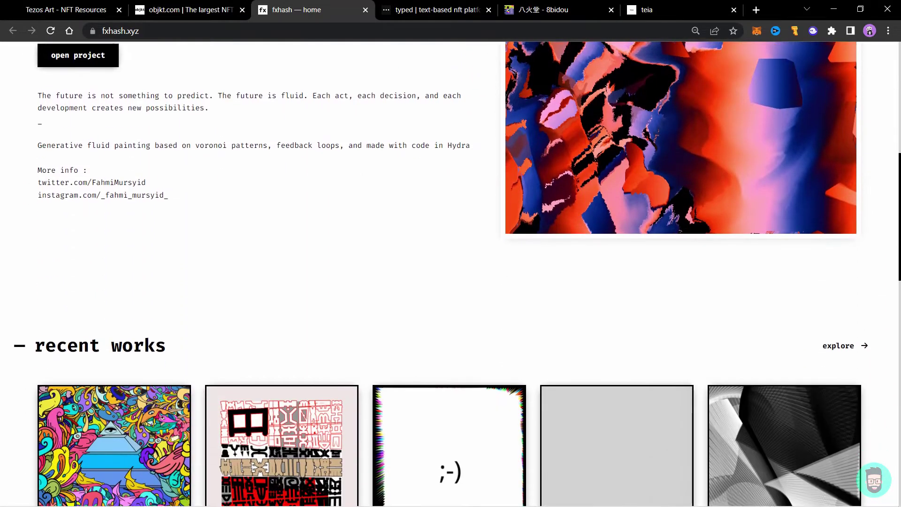
{"action": "scroll", "coordinate": [450, 253], "scroll_direction": "down", "scroll_amount": 10}
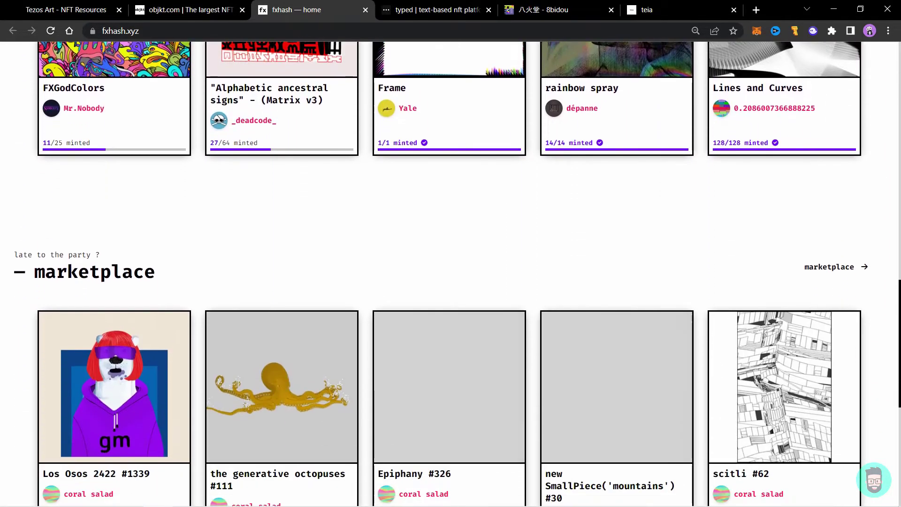
{"action": "scroll", "coordinate": [451, 253], "scroll_direction": "down", "scroll_amount": 2}
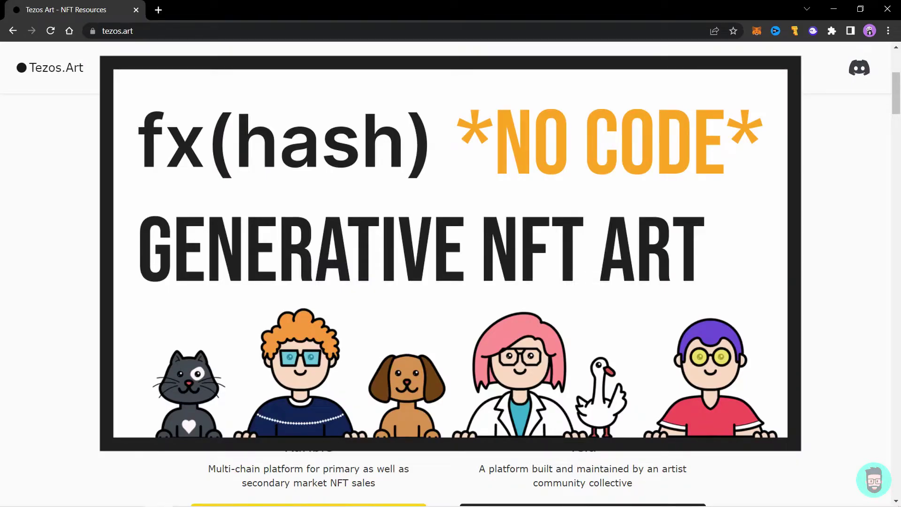
{"action": "scroll", "coordinate": [780, 193], "scroll_direction": "down", "scroll_amount": 9}
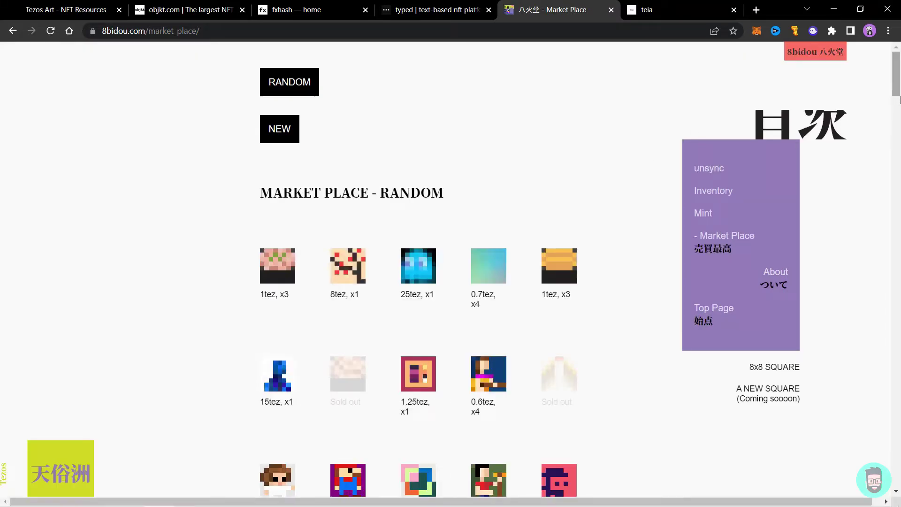
Step: Scroll through 8bidou's Market Place grid of pixel-art tokens, prices and edition counts
{"action": "left_click_drag", "start_coordinate": [899, 81], "coordinate": [899, 256]}
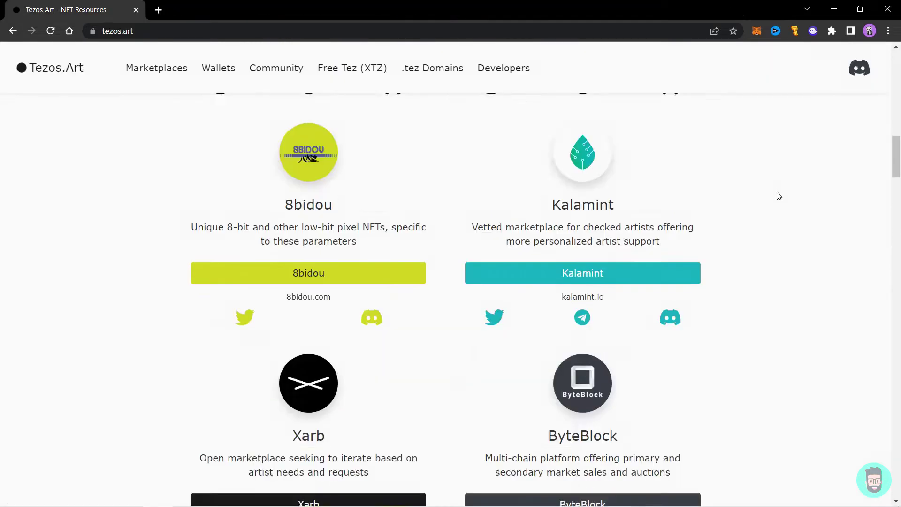
{"action": "scroll", "coordinate": [777, 195], "scroll_direction": "down", "scroll_amount": 10}
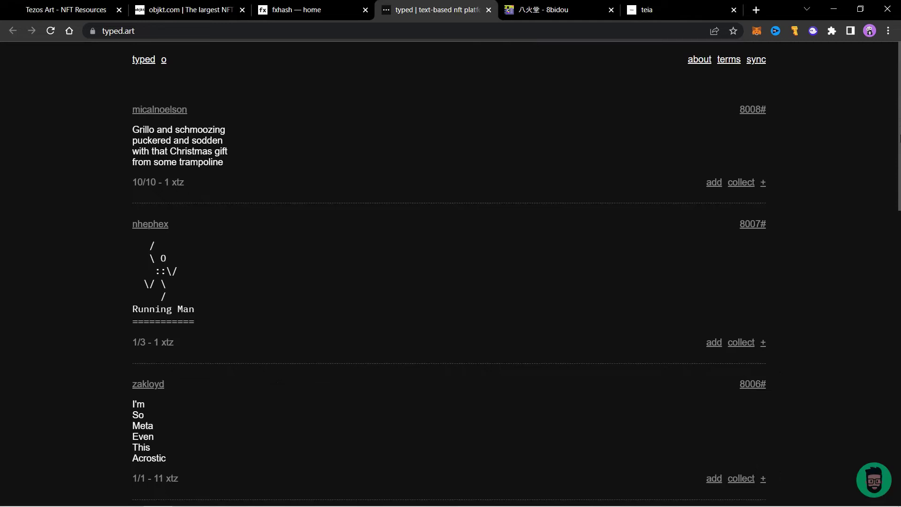
Step: Scroll down the typed.art feed of text-only NFT posts and their prices
{"action": "scroll", "coordinate": [450, 282], "scroll_direction": "down", "scroll_amount": 6}
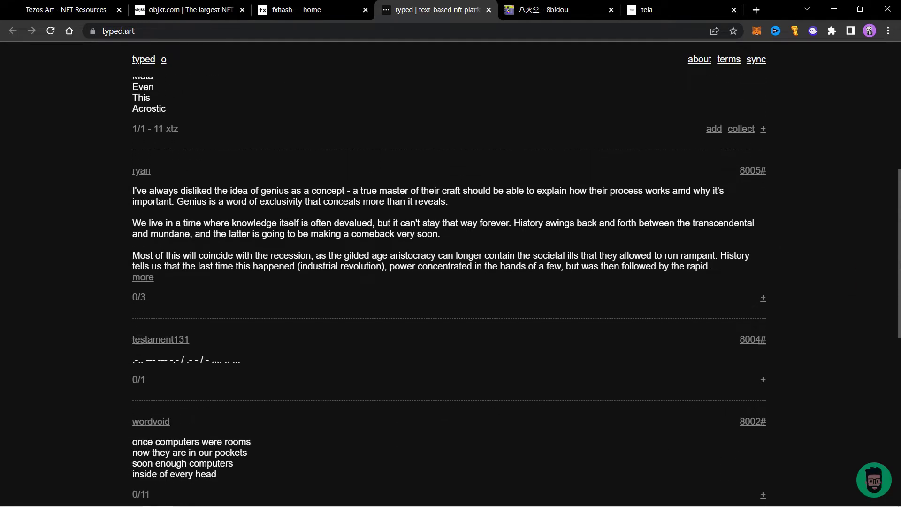
{"action": "left_click_drag", "start_coordinate": [899, 291], "coordinate": [899, 453]}
{"action": "scroll", "coordinate": [597, 79], "scroll_direction": "down", "scroll_amount": 3}
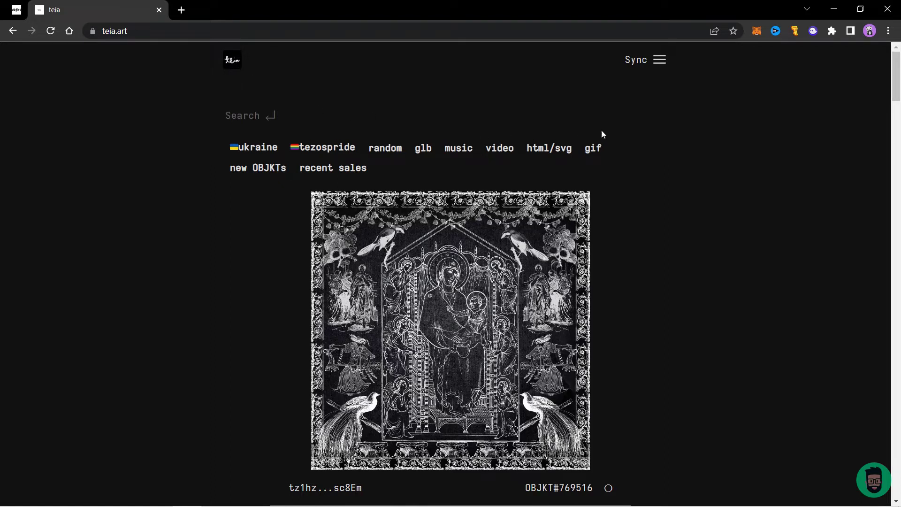
Step: Sync Teia with the Temple - Tezos Wallet, approve the connection, and bring up the account menu
{"action": "left_click", "coordinate": [637, 62]}
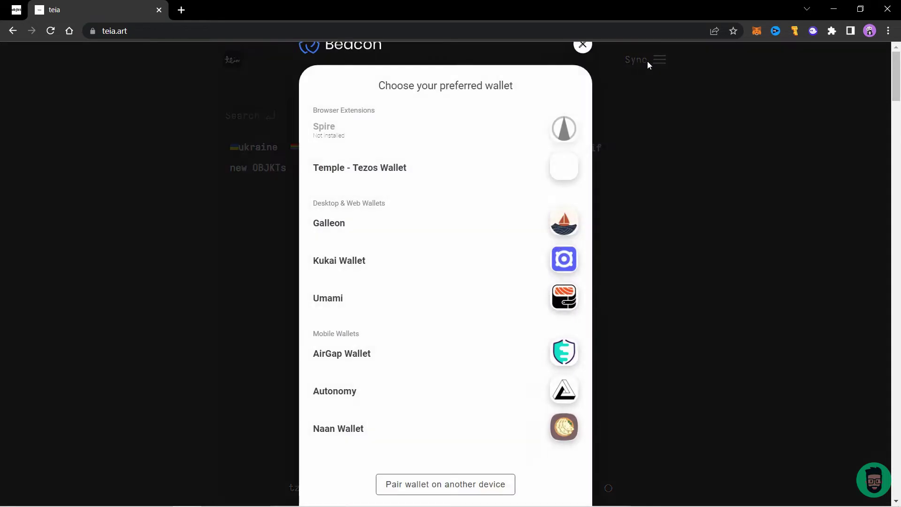
{"action": "left_click", "coordinate": [390, 167]}
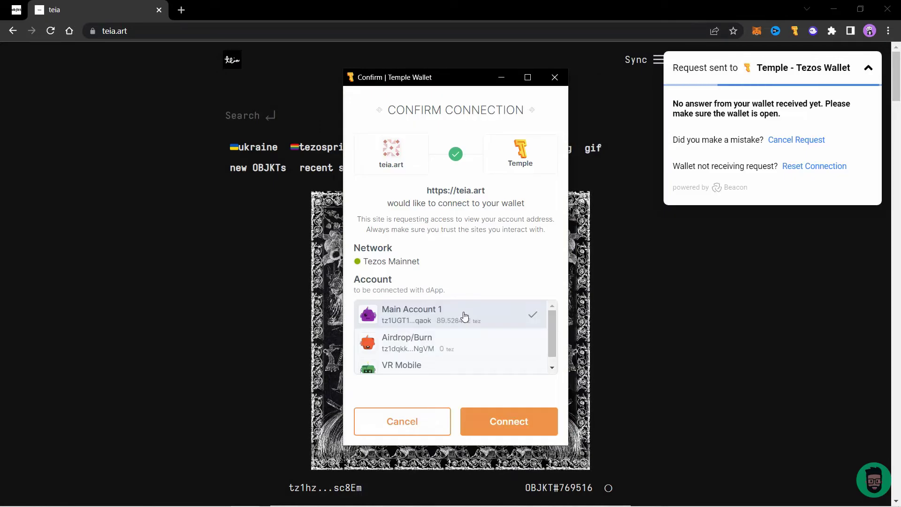
{"action": "left_click", "coordinate": [506, 423]}
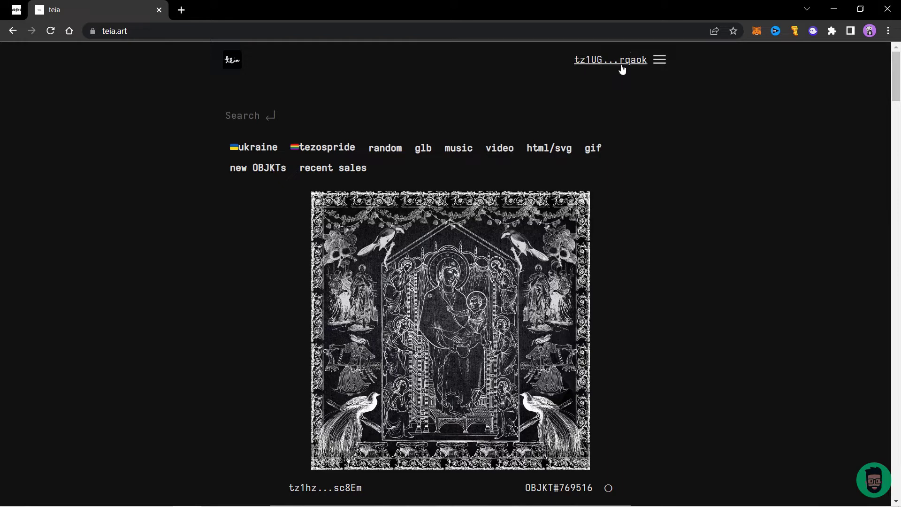
{"action": "left_click", "coordinate": [660, 61]}
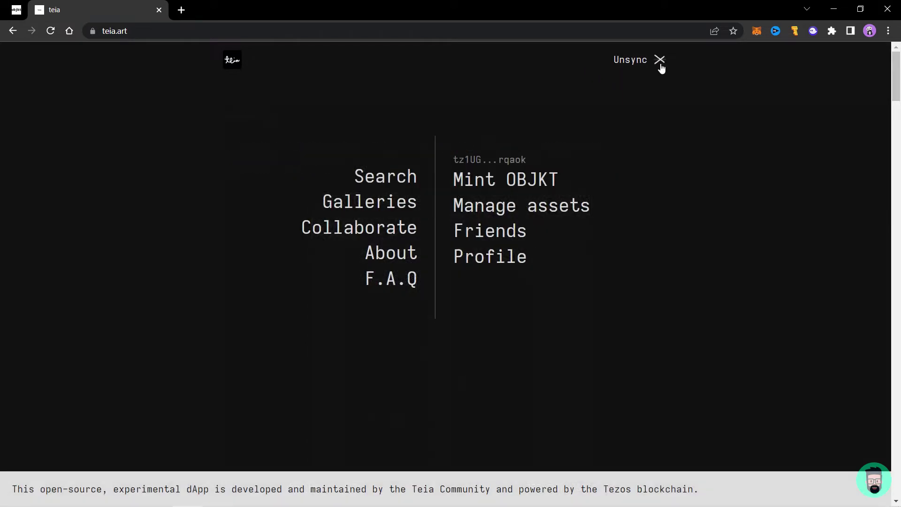
Step: Go to the Mint OBJKT form and move past its title and description fields
{"action": "left_click", "coordinate": [499, 179]}
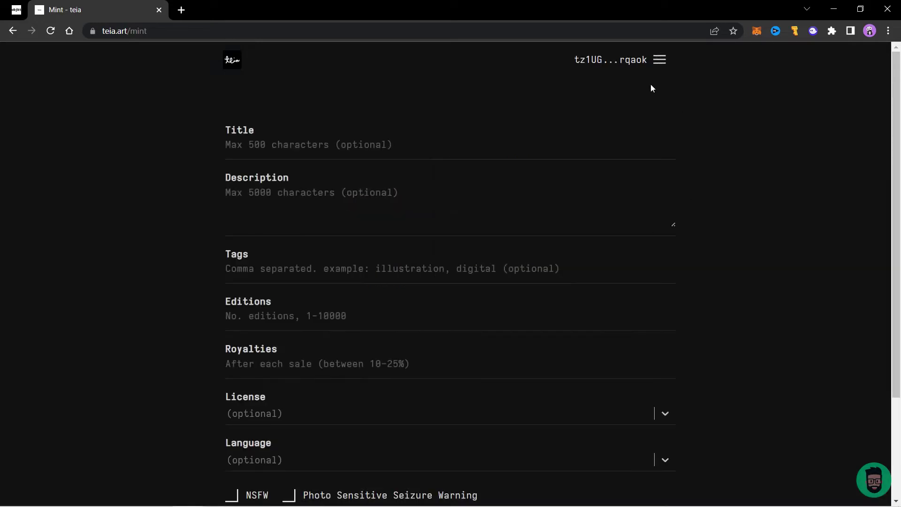
{"action": "left_click", "coordinate": [302, 145]}
{"action": "left_click", "coordinate": [240, 218]}
{"action": "scroll", "coordinate": [331, 210], "scroll_direction": "down", "scroll_amount": 3}
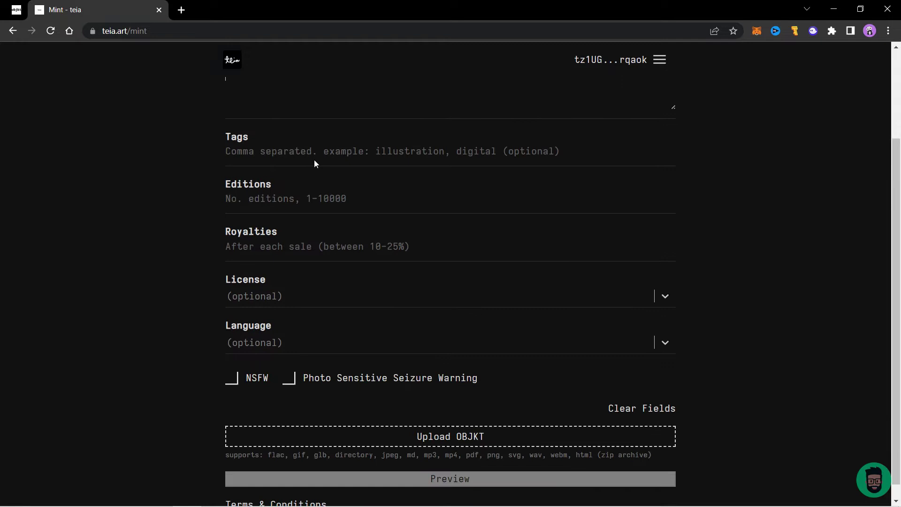
Step: Set Editions to 1, Royalties to 10 and License to None (All rights reserved)
{"action": "left_click", "coordinate": [260, 204]}
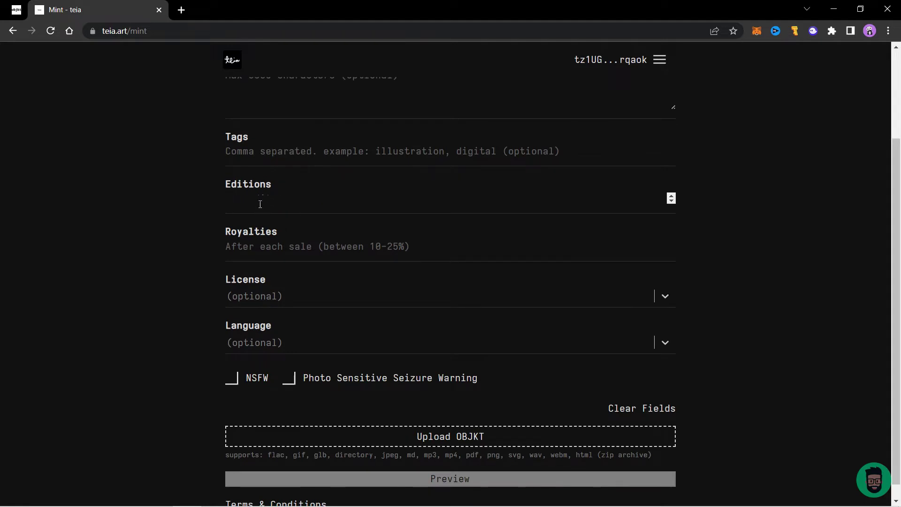
{"action": "type", "text": "1"}
{"action": "left_click", "coordinate": [264, 250]}
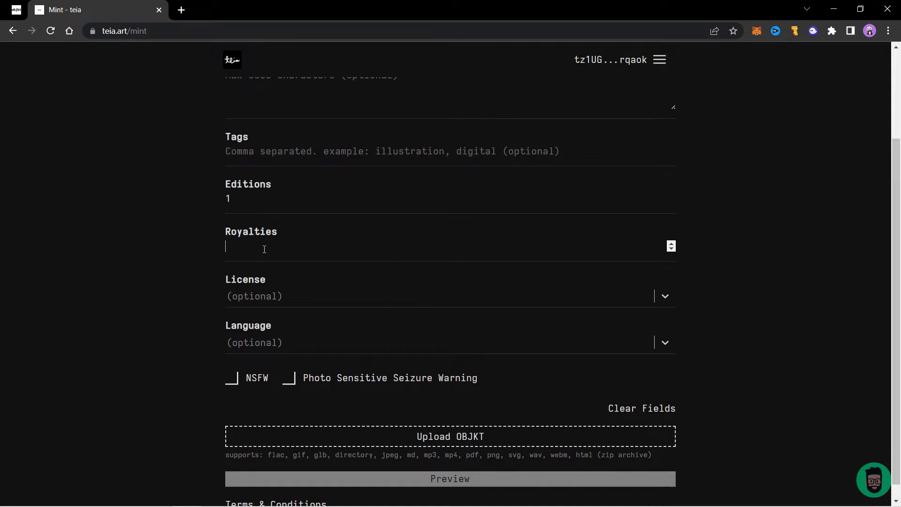
{"action": "type", "text": "10"}
{"action": "left_click", "coordinate": [261, 294]}
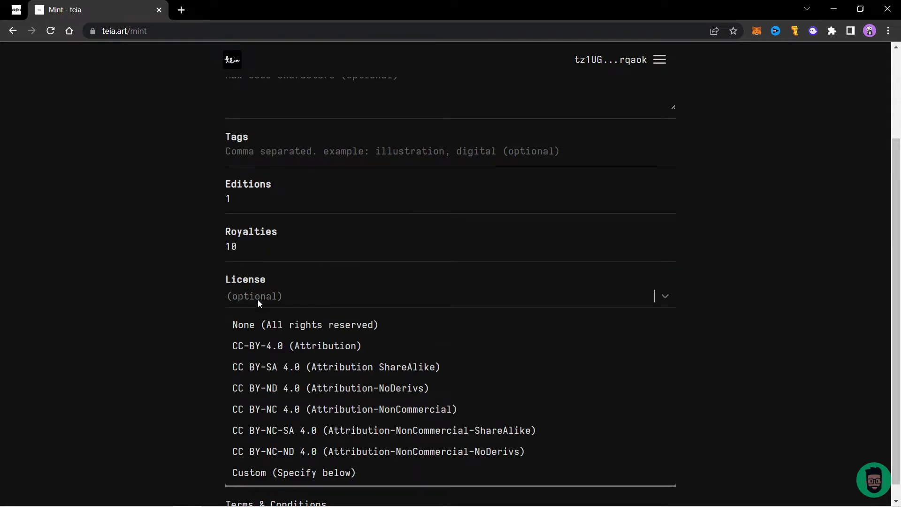
{"action": "left_click", "coordinate": [258, 324]}
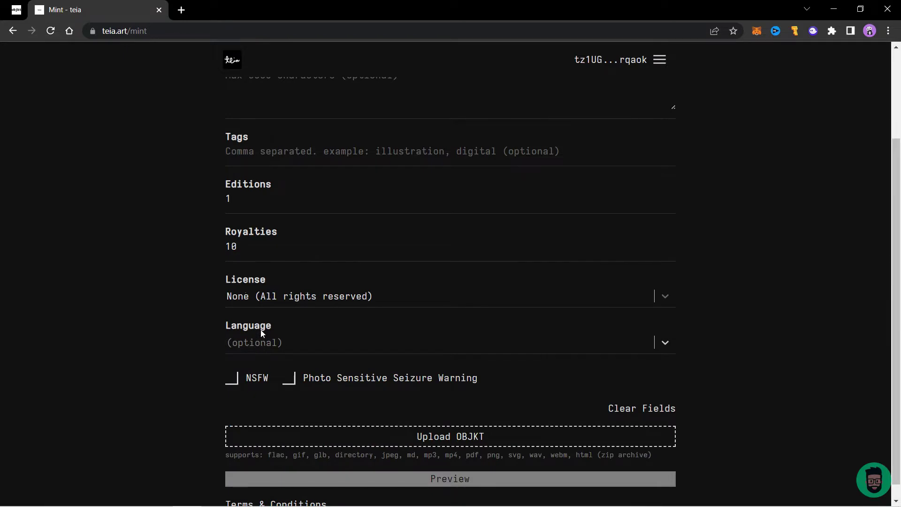
Step: Toggle the NSFW and seizure-warning checkboxes on and back off, leaving both unchecked
{"action": "left_click", "coordinate": [231, 381]}
{"action": "left_click", "coordinate": [289, 379]}
{"action": "left_click", "coordinate": [233, 379]}
{"action": "left_click", "coordinate": [288, 378]}
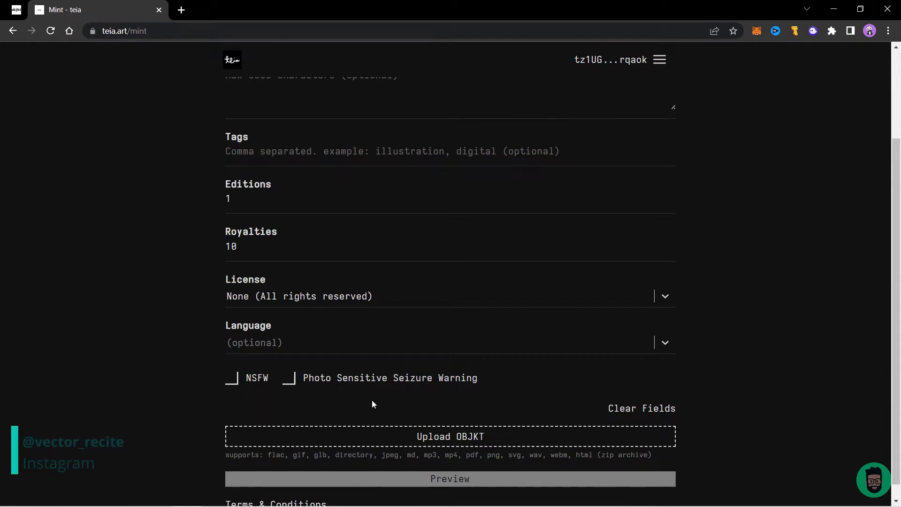
{"action": "scroll", "coordinate": [454, 402], "scroll_direction": "down", "scroll_amount": 1}
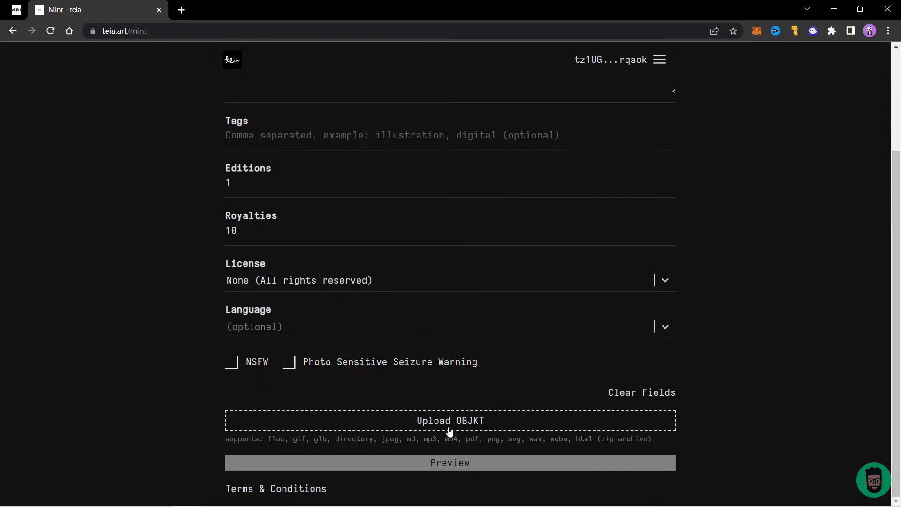
Step: Upload The flow state.GIF as the artwork file and scroll through the form to check it
{"action": "left_click", "coordinate": [431, 415]}
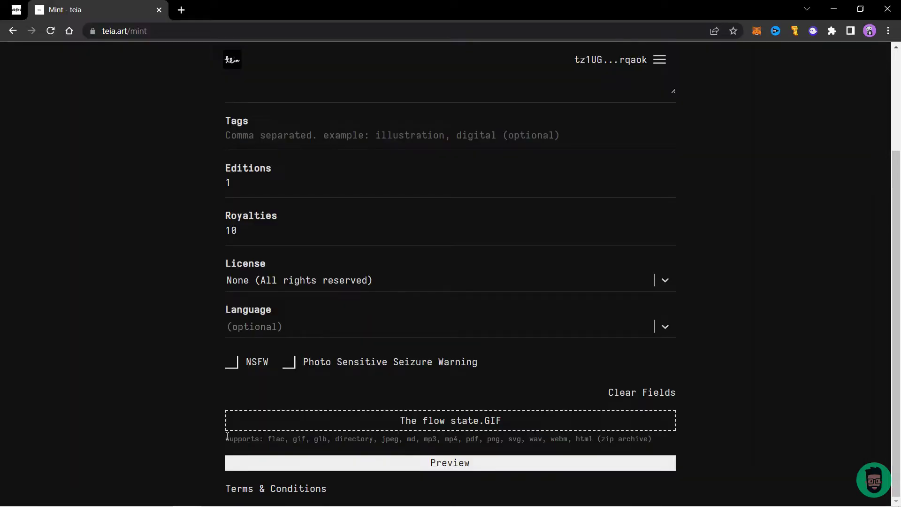
{"action": "left_click_drag", "start_coordinate": [225, 439], "coordinate": [683, 455]}
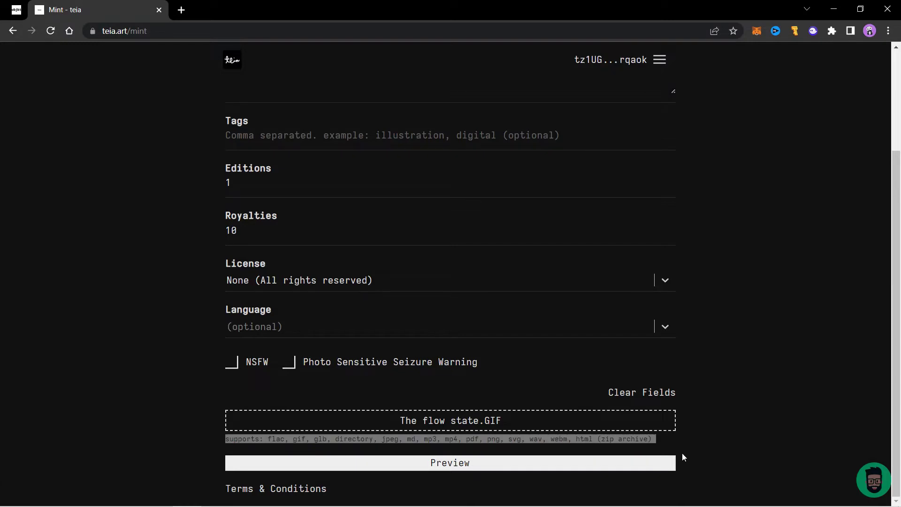
{"action": "left_click", "coordinate": [722, 426]}
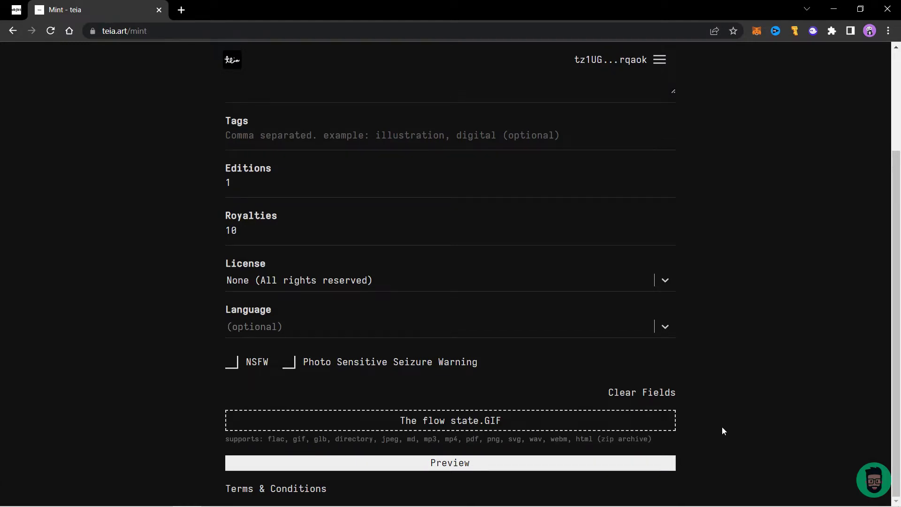
{"action": "scroll", "coordinate": [587, 269], "scroll_direction": "up", "scroll_amount": 3}
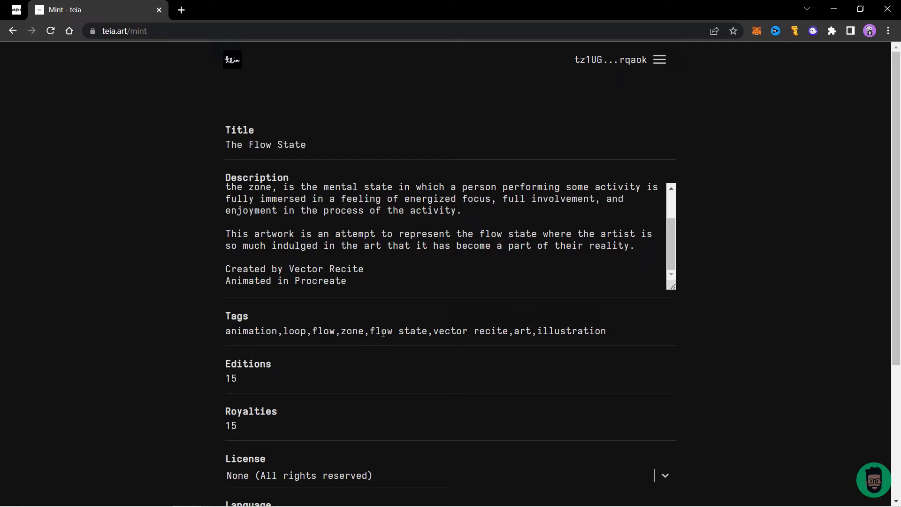
{"action": "scroll", "coordinate": [348, 348], "scroll_direction": "down", "scroll_amount": 2}
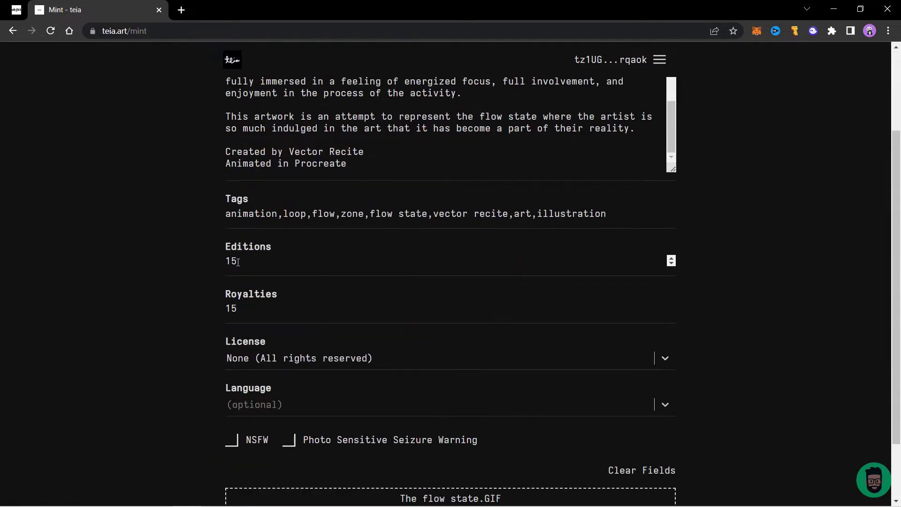
{"action": "scroll", "coordinate": [249, 307], "scroll_direction": "down", "scroll_amount": 1}
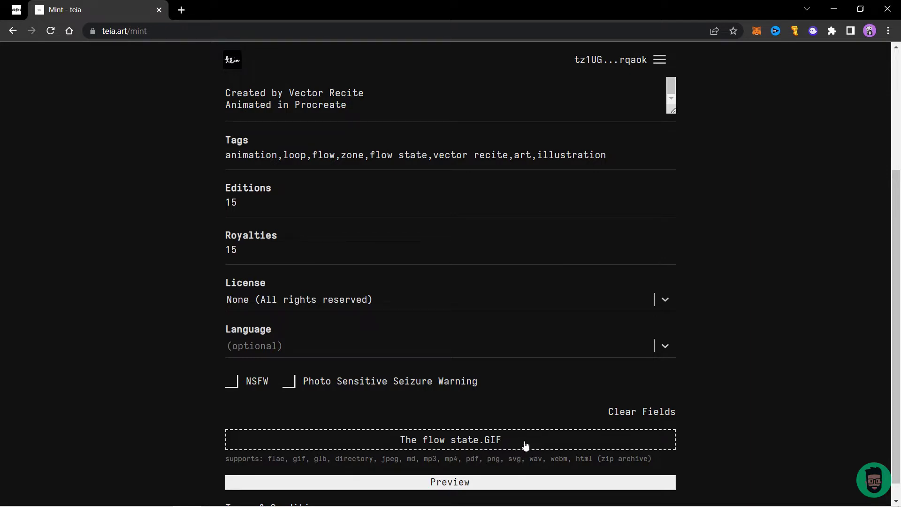
{"action": "scroll", "coordinate": [440, 422], "scroll_direction": "down", "scroll_amount": 1}
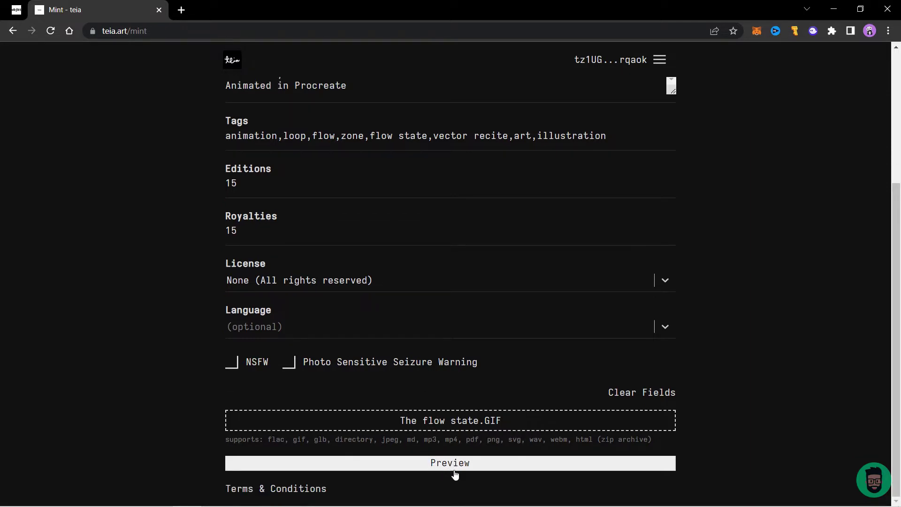
Step: Preview The Flow State and review its details and the 0.08~ tez minting cost
{"action": "left_click", "coordinate": [425, 463]}
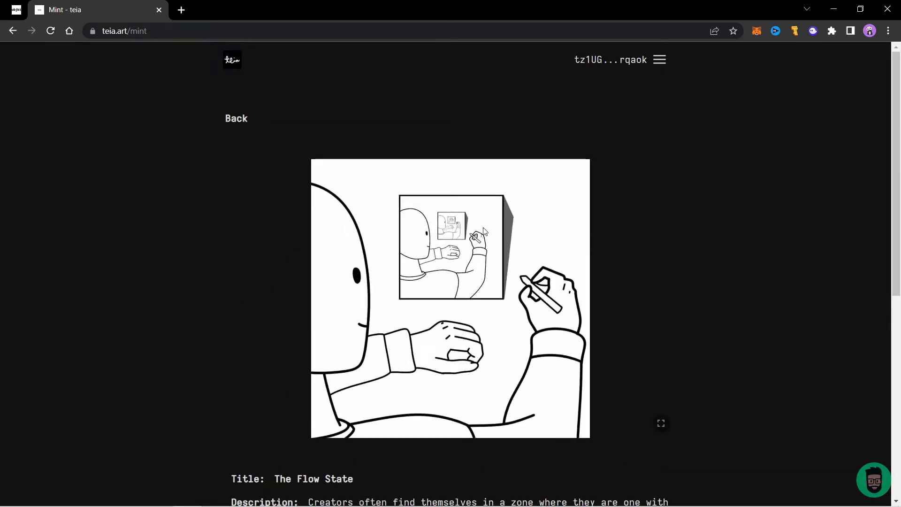
{"action": "scroll", "coordinate": [263, 263], "scroll_direction": "down", "scroll_amount": 5}
{"action": "scroll", "coordinate": [263, 263], "scroll_direction": "down", "scroll_amount": 1}
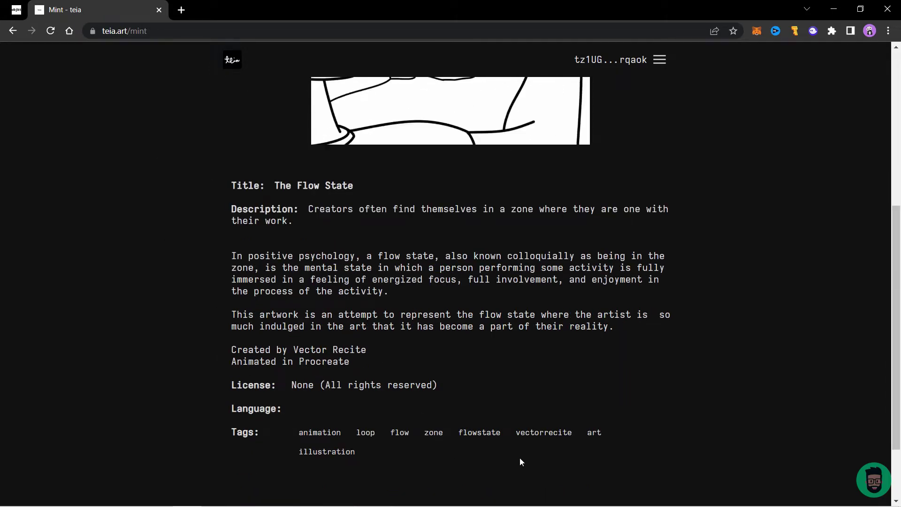
{"action": "scroll", "coordinate": [389, 376], "scroll_direction": "down", "scroll_amount": 2}
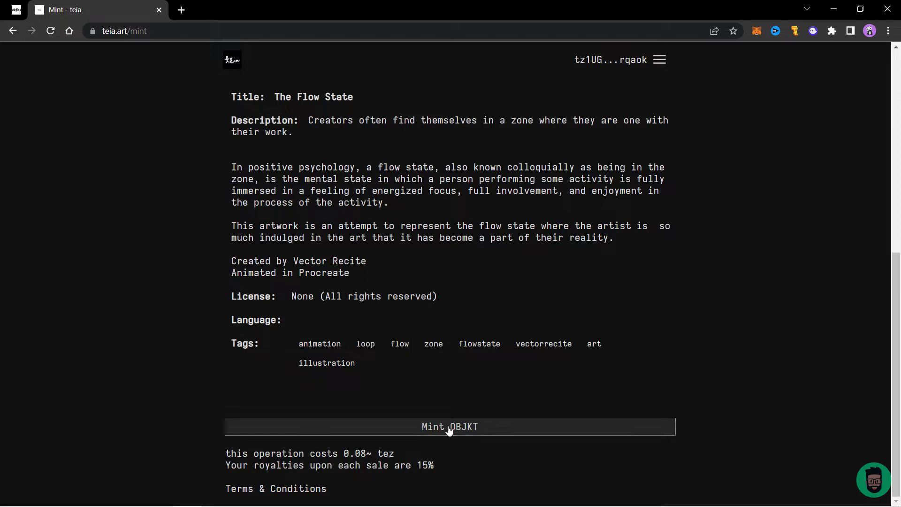
{"action": "left_click_drag", "start_coordinate": [344, 453], "coordinate": [401, 456]}
{"action": "left_click", "coordinate": [423, 454]}
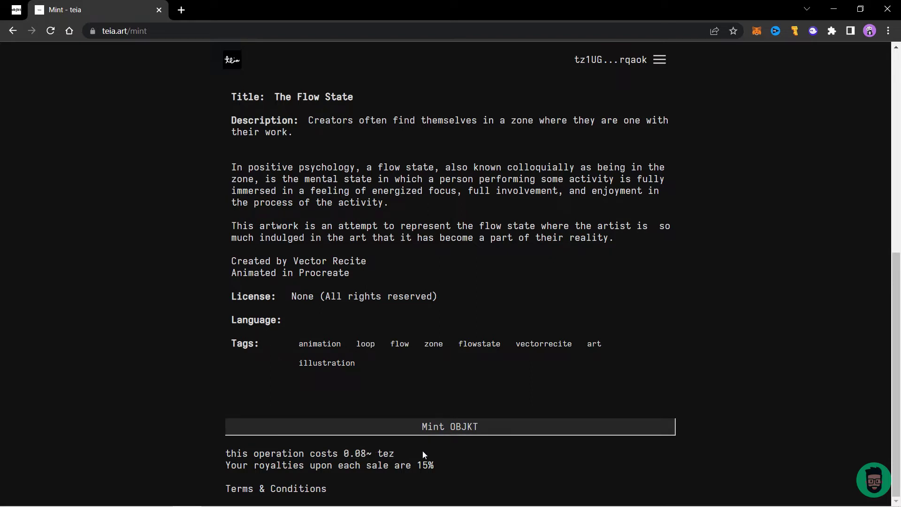
Step: Check the 15% royalties line and submit The Flow State for minting
{"action": "left_click_drag", "start_coordinate": [225, 466], "coordinate": [461, 484]}
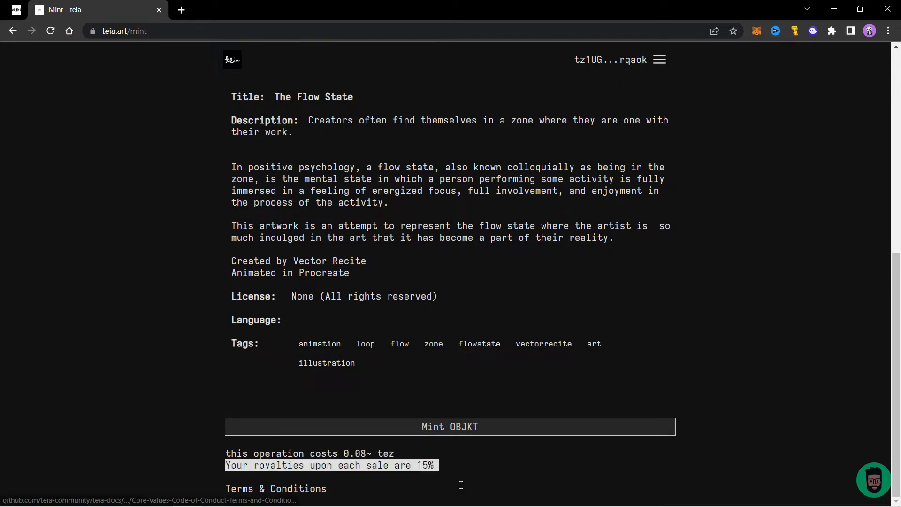
{"action": "left_click", "coordinate": [467, 469]}
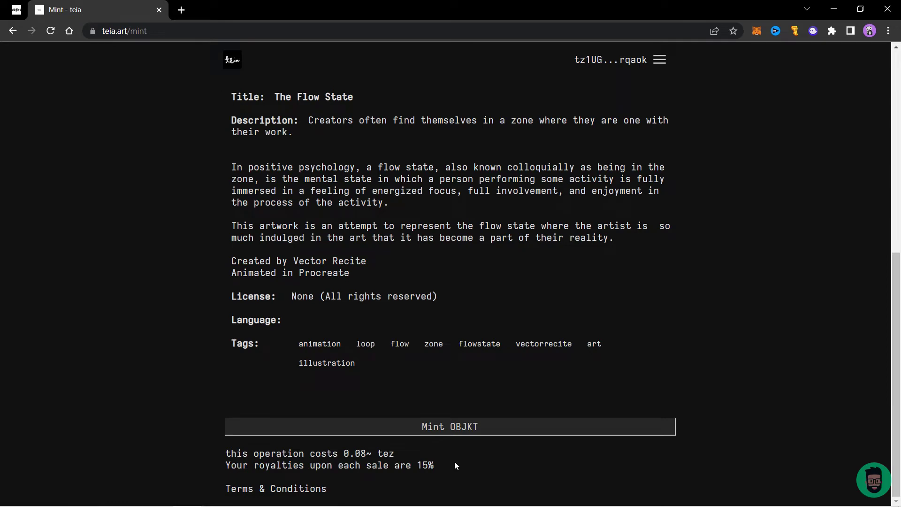
{"action": "scroll", "coordinate": [491, 353], "scroll_direction": "up", "scroll_amount": 5}
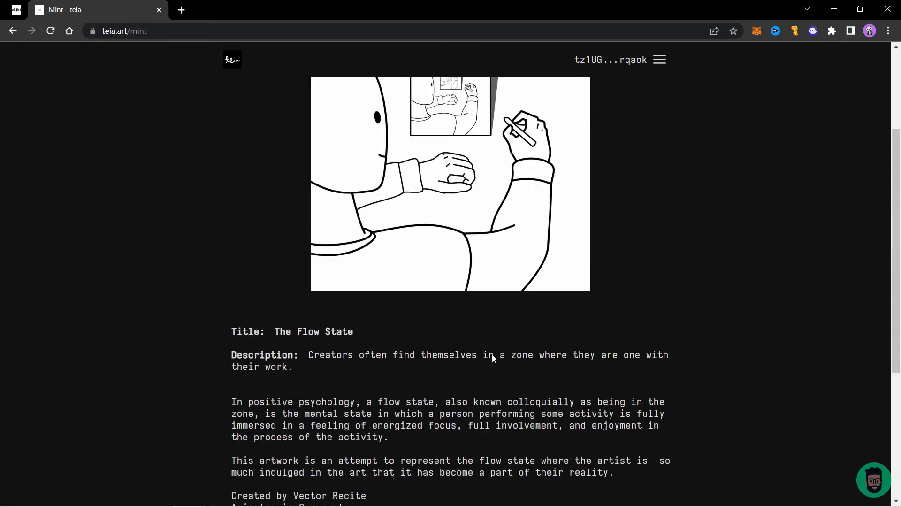
{"action": "scroll", "coordinate": [492, 356], "scroll_direction": "down", "scroll_amount": 5}
{"action": "left_click", "coordinate": [443, 427]}
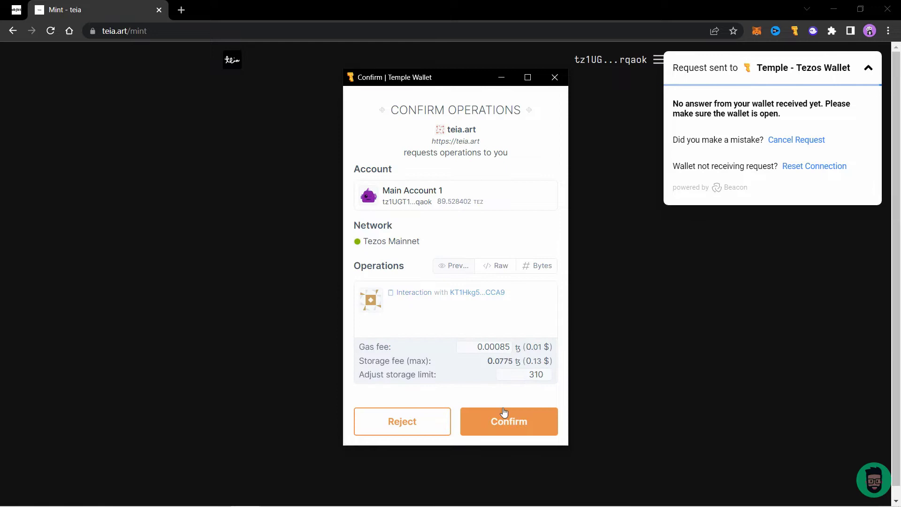
Step: Approve The Flow State mint in Temple Wallet and dismiss the 'OBJKT minted successfully' message
{"action": "left_click", "coordinate": [511, 415]}
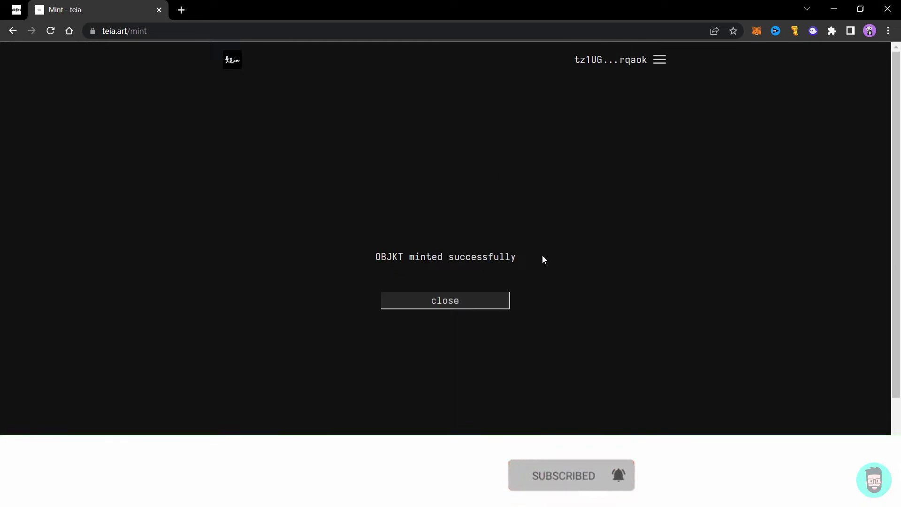
{"action": "left_click", "coordinate": [423, 302]}
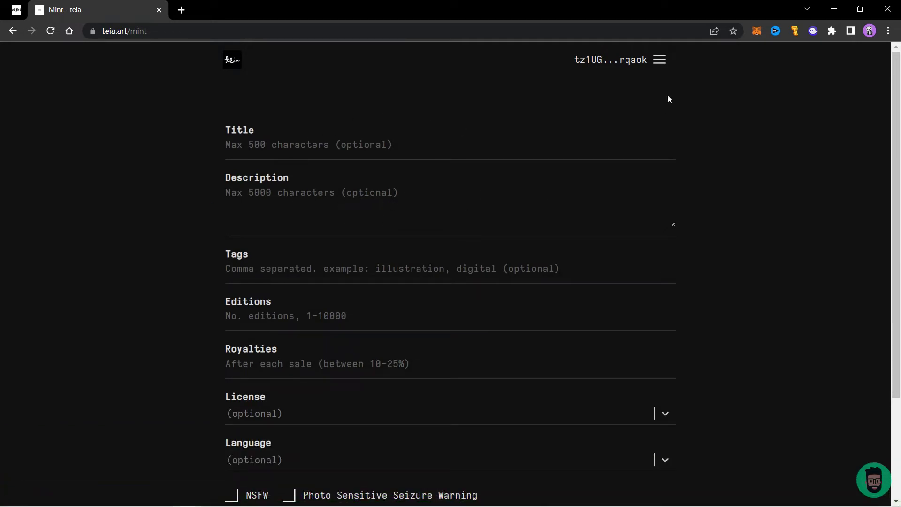
Step: Open The Flow State's token page from Manage assets
{"action": "left_click", "coordinate": [660, 61]}
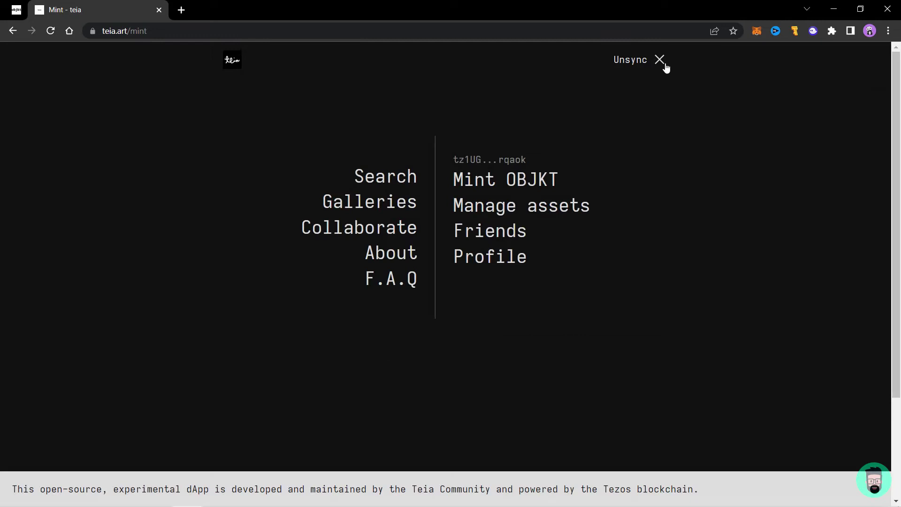
{"action": "left_click", "coordinate": [511, 211]}
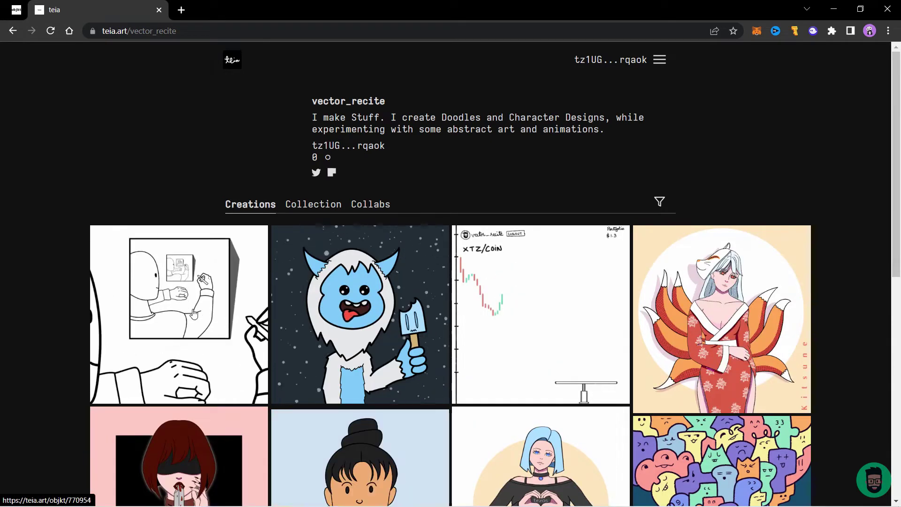
{"action": "left_click", "coordinate": [205, 295]}
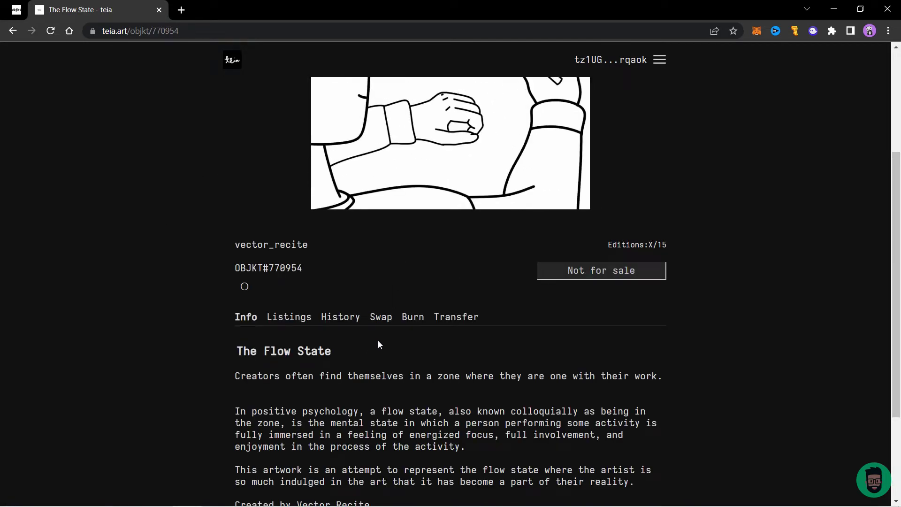
Step: Check the 15-edition listing in Listings, then bring up the Swap form
{"action": "scroll", "coordinate": [378, 334], "scroll_direction": "down", "scroll_amount": 1}
{"action": "left_click", "coordinate": [282, 258]}
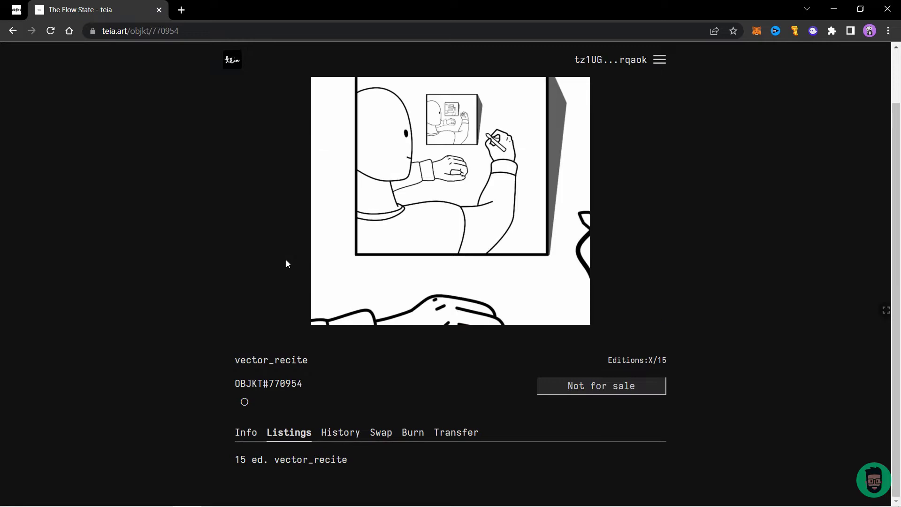
{"action": "left_click_drag", "start_coordinate": [226, 461], "coordinate": [361, 465]}
{"action": "left_click", "coordinate": [361, 463]}
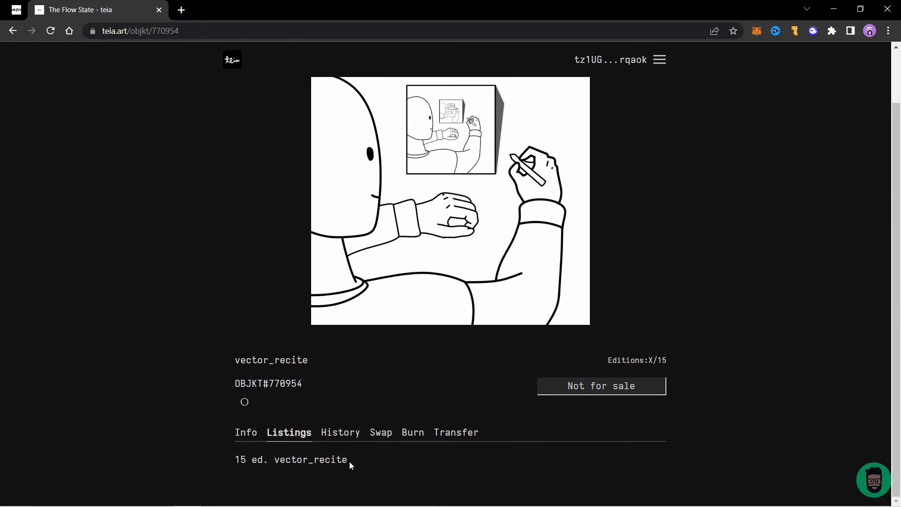
{"action": "left_click", "coordinate": [381, 433]}
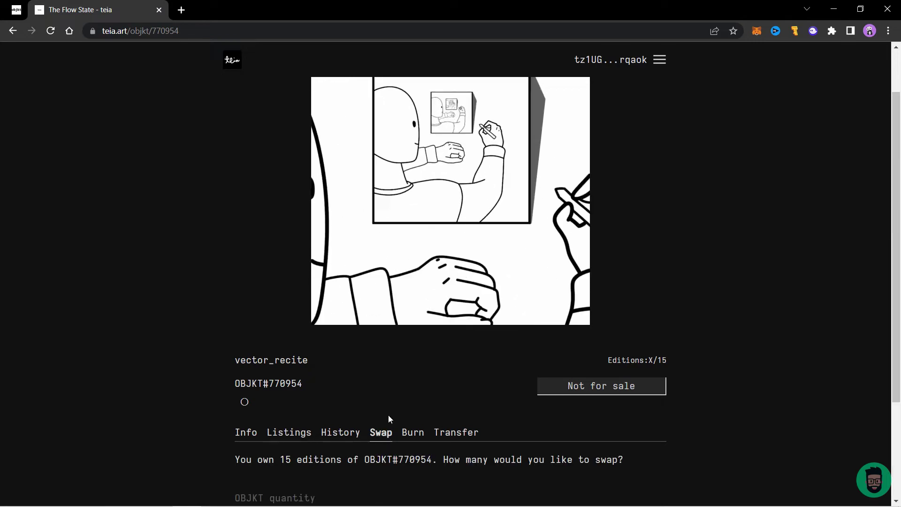
Step: Swap 14 editions of OBJKT#770954 at 1.5 tez each and approve it in Temple Wallet
{"action": "scroll", "coordinate": [404, 378], "scroll_direction": "down", "scroll_amount": 3}
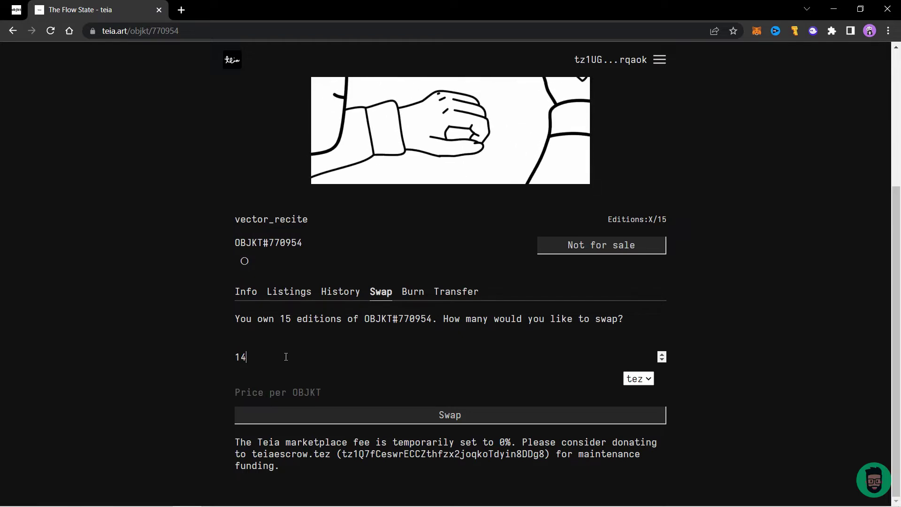
{"action": "left_click", "coordinate": [295, 391]}
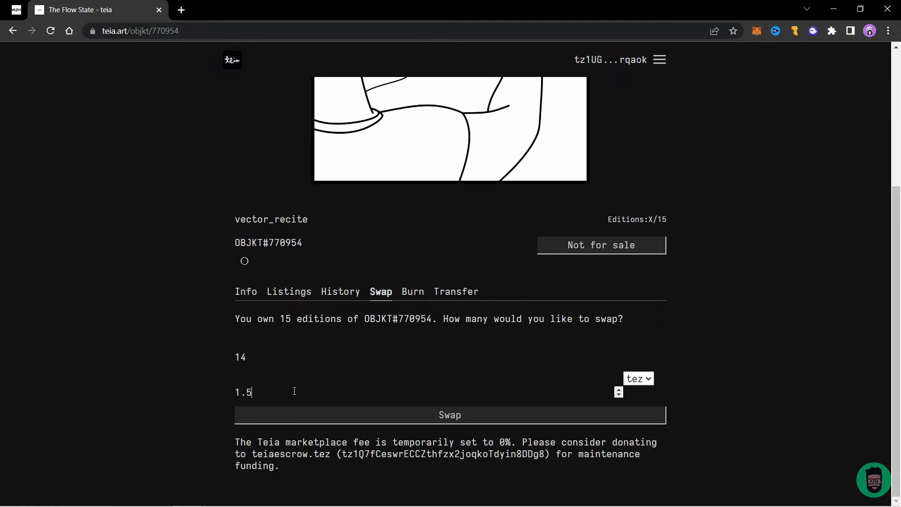
{"action": "key", "text": "shift+Tab"}
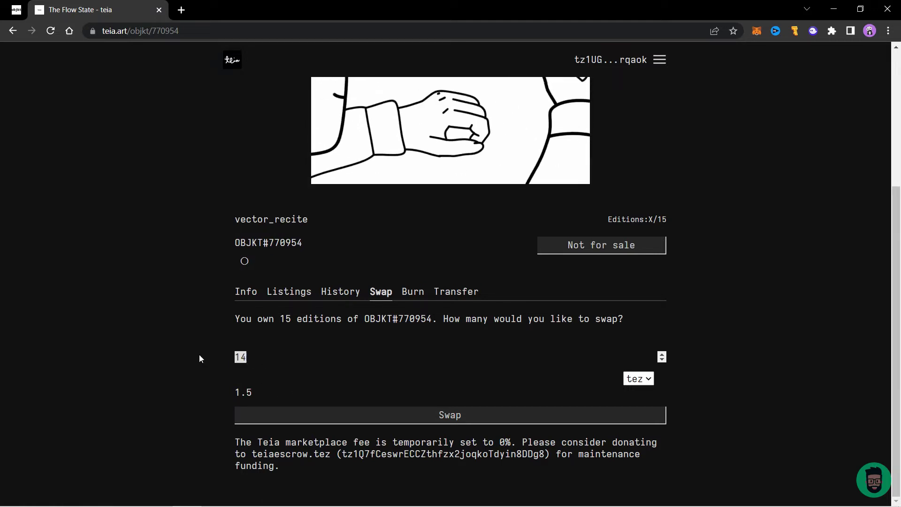
{"action": "left_click", "coordinate": [198, 355]}
{"action": "left_click_drag", "start_coordinate": [261, 397], "coordinate": [209, 390]}
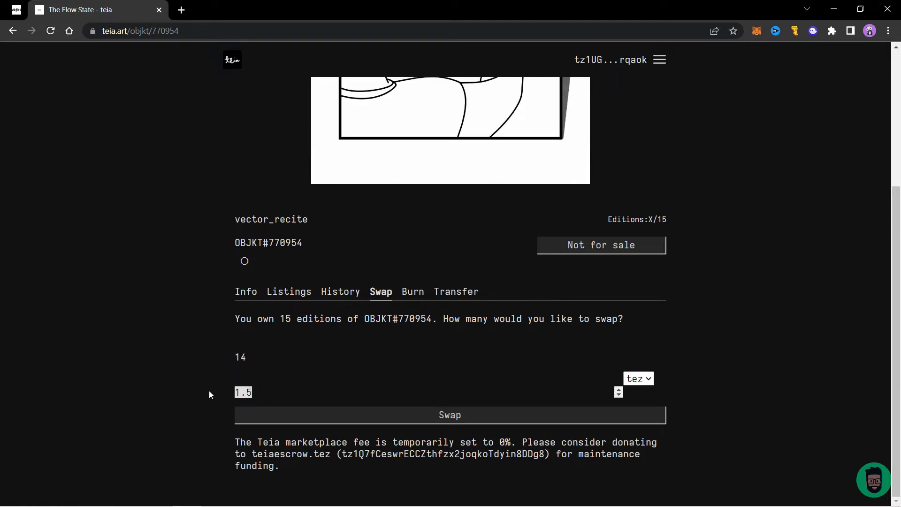
{"action": "left_click", "coordinate": [188, 386]}
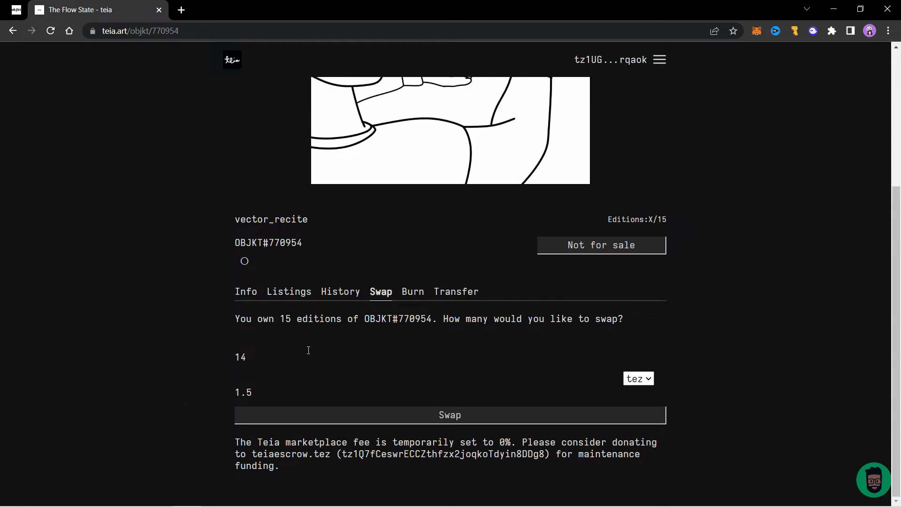
{"action": "left_click", "coordinate": [443, 409]}
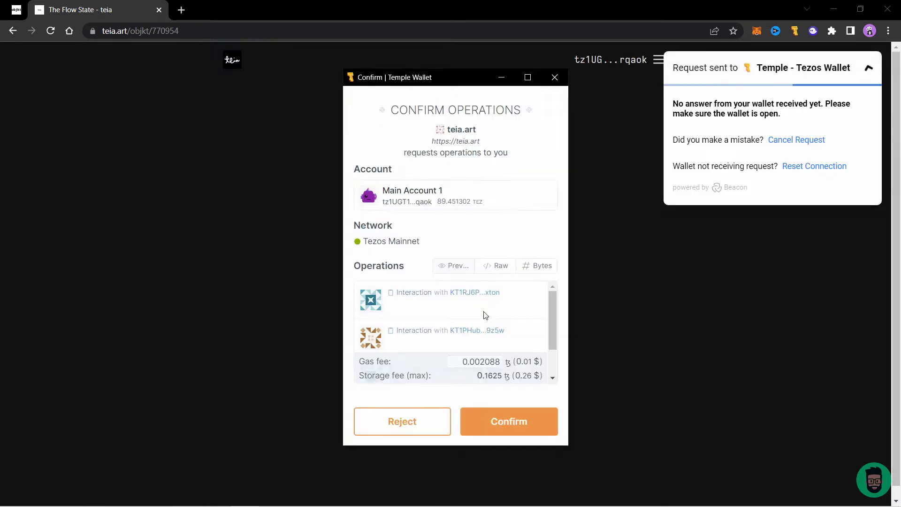
{"action": "left_click", "coordinate": [530, 430]}
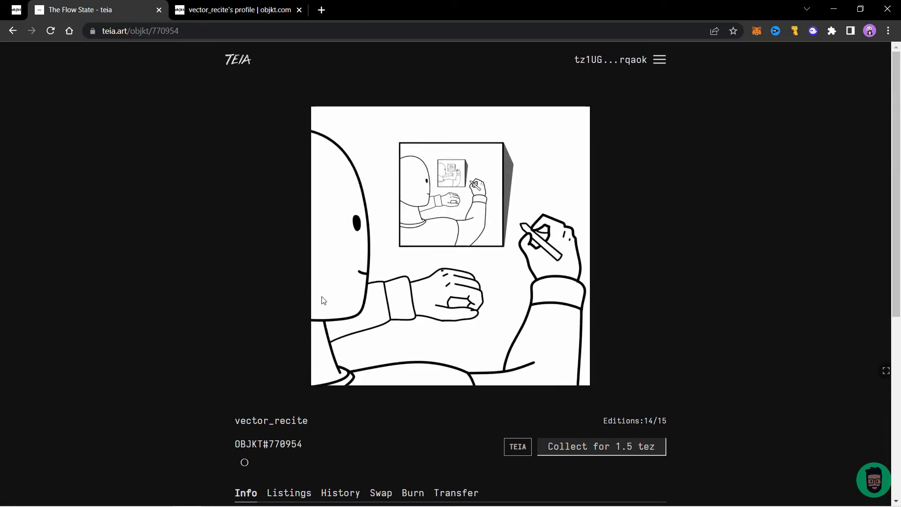
Step: Open The Flow State's asset page from the hic et nunc collection on objkt.com
{"action": "left_click", "coordinate": [218, 3]}
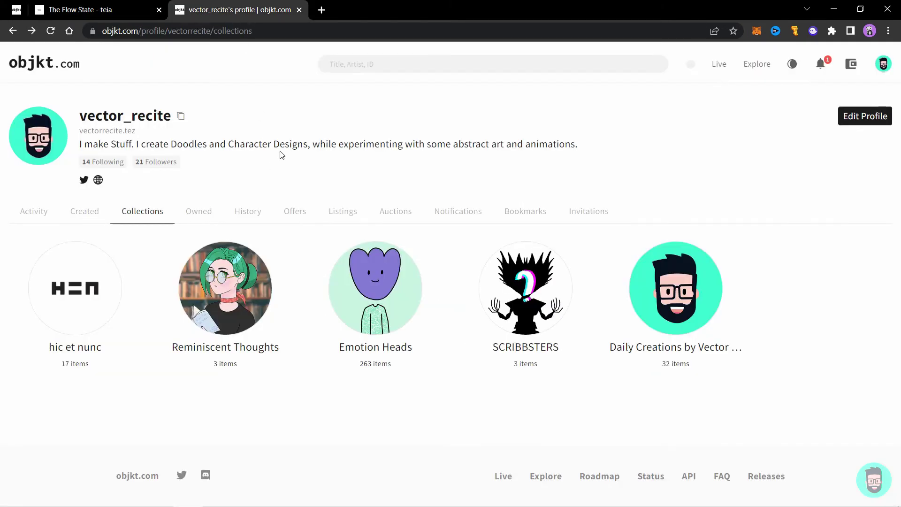
{"action": "left_click", "coordinate": [81, 303]}
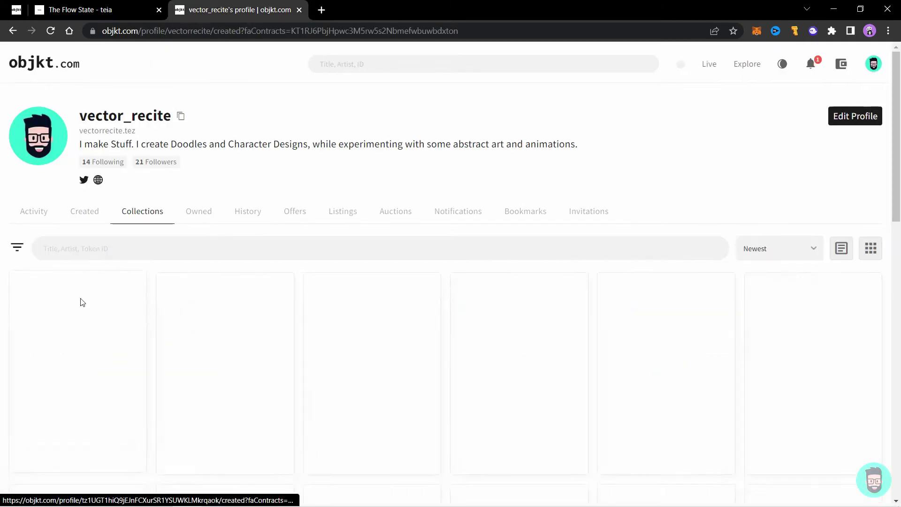
{"action": "scroll", "coordinate": [175, 259], "scroll_direction": "down", "scroll_amount": 3}
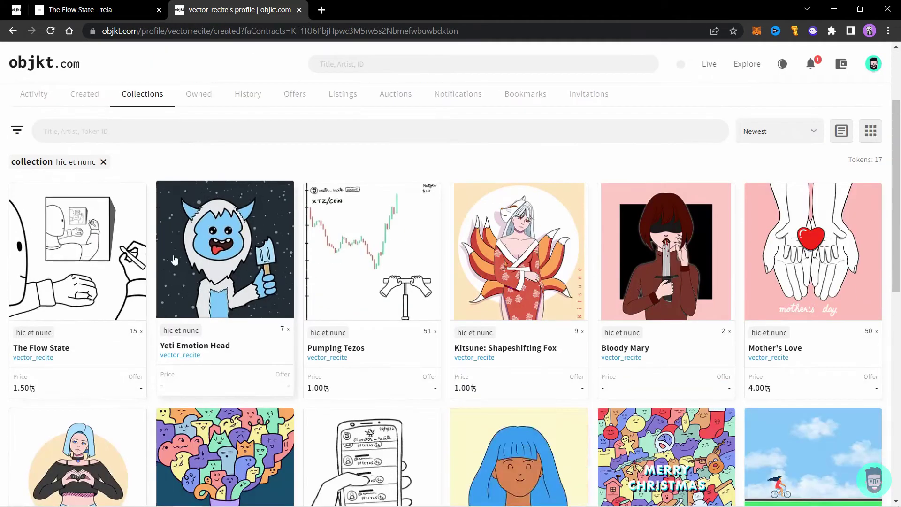
{"action": "left_click", "coordinate": [95, 248]}
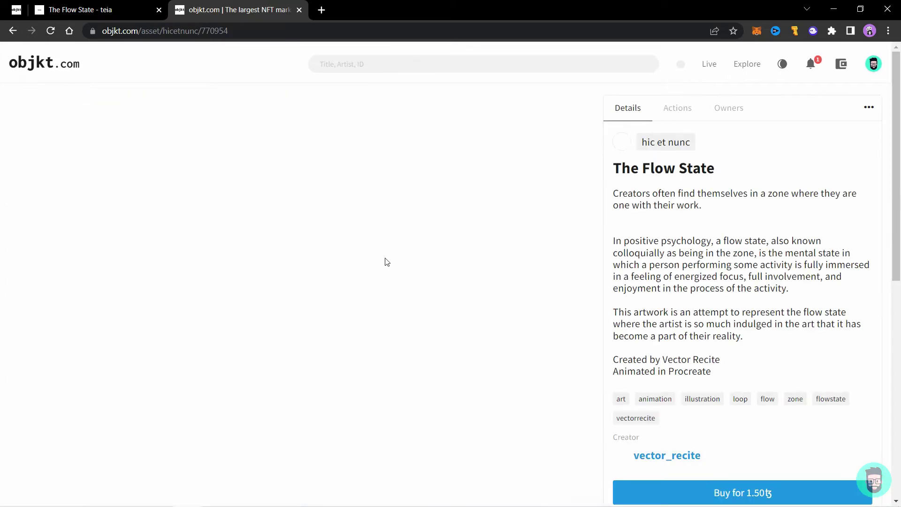
Step: Compare its 1.50 tez listing against The Flow State page on Teia
{"action": "scroll", "coordinate": [616, 197], "scroll_direction": "down", "scroll_amount": 3}
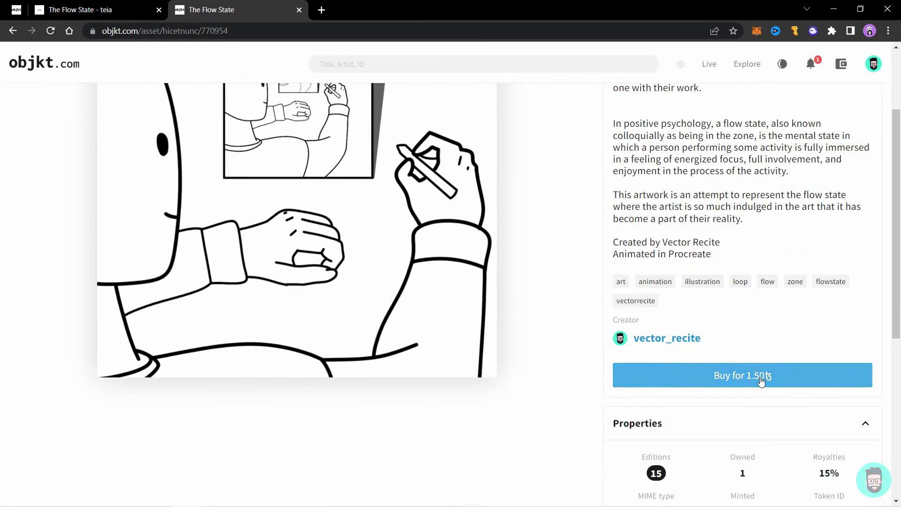
{"action": "scroll", "coordinate": [761, 382], "scroll_direction": "up", "scroll_amount": 1}
{"action": "scroll", "coordinate": [761, 382], "scroll_direction": "up", "scroll_amount": 1}
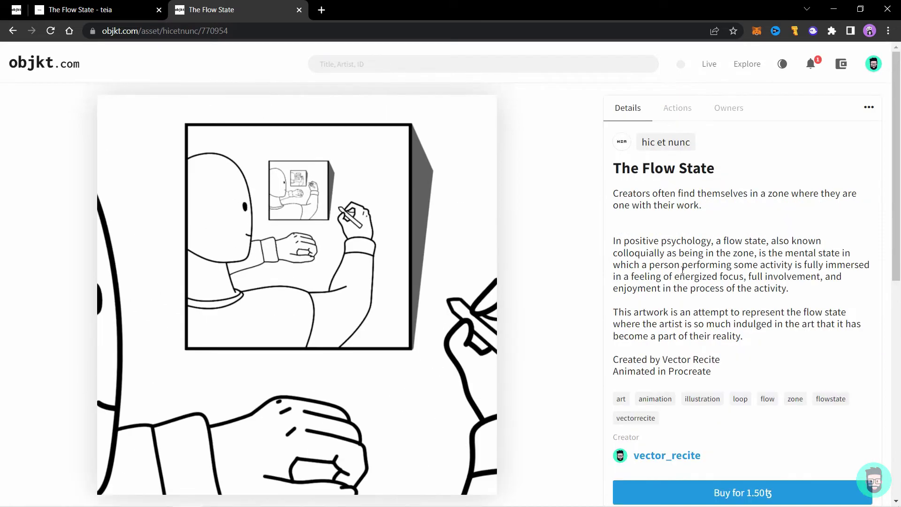
{"action": "left_click_drag", "start_coordinate": [228, 31], "coordinate": [178, 36]}
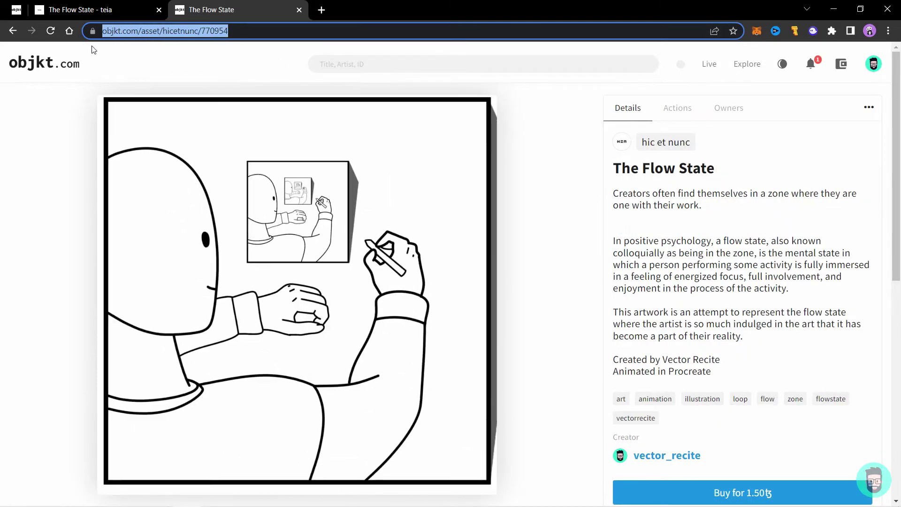
{"action": "left_click", "coordinate": [67, 6]}
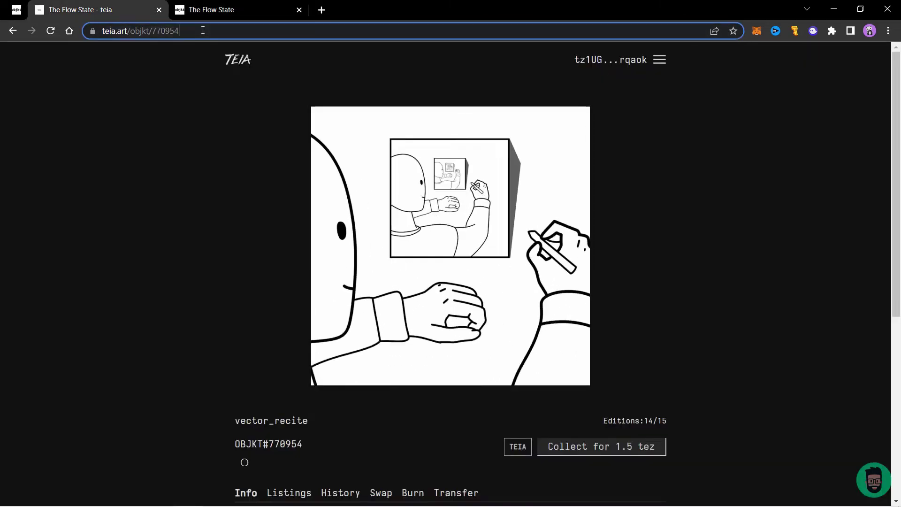
{"action": "left_click", "coordinate": [87, 36]}
{"action": "left_click", "coordinate": [214, 5]}
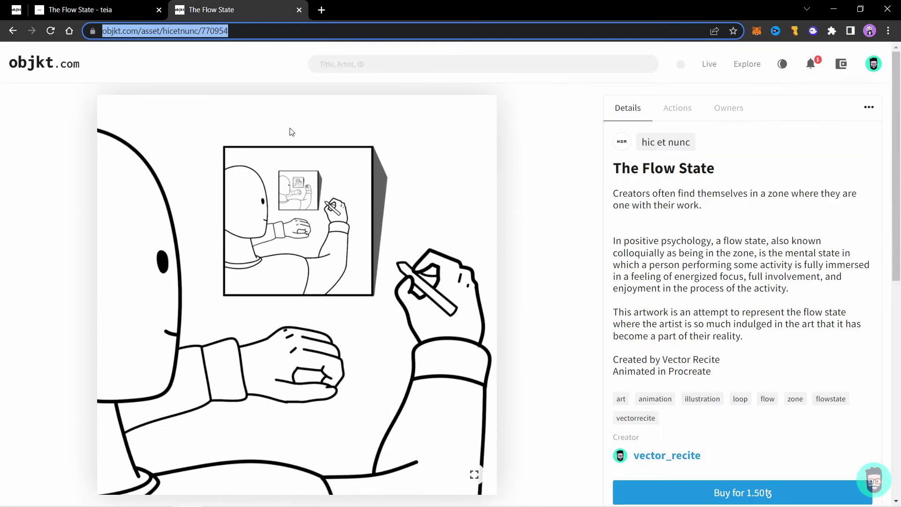
{"action": "left_click", "coordinate": [542, 121]}
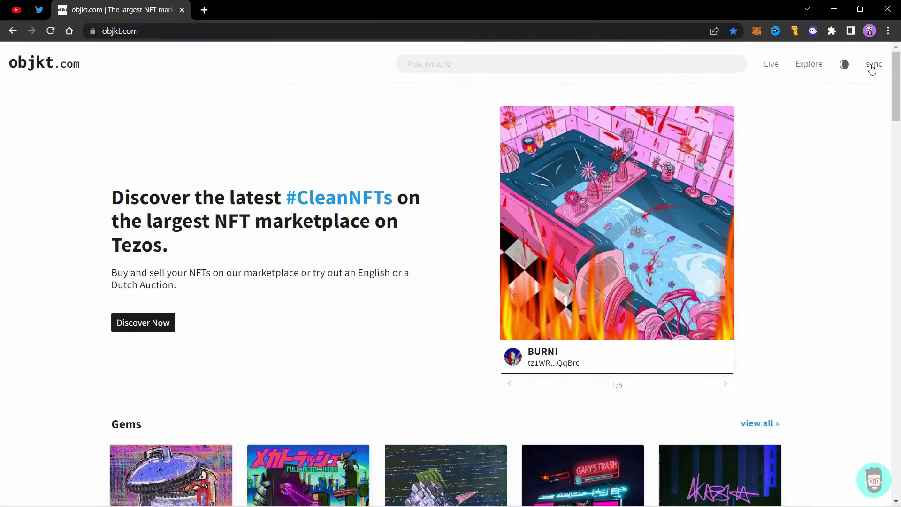
Step: Connect Temple Tezos Wallet Main Account 1, sign the login, and open the account menu
{"action": "left_click", "coordinate": [868, 70]}
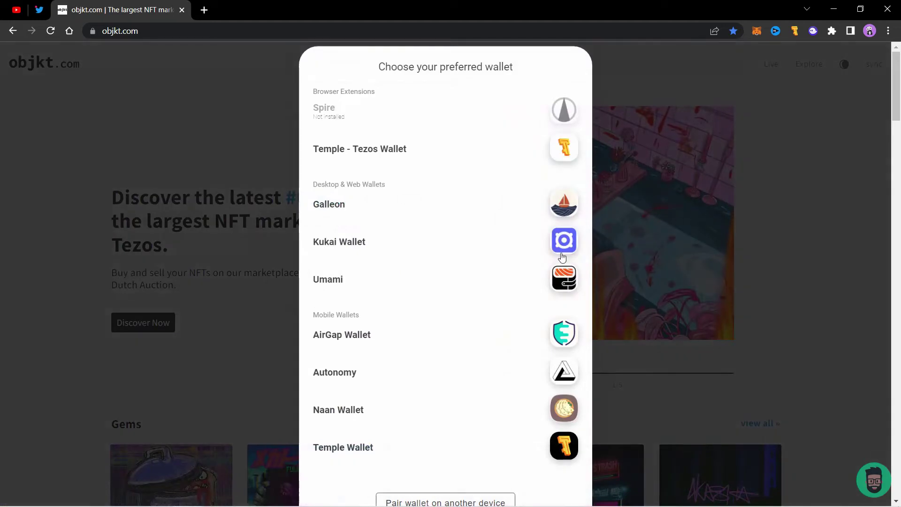
{"action": "left_click", "coordinate": [375, 160]}
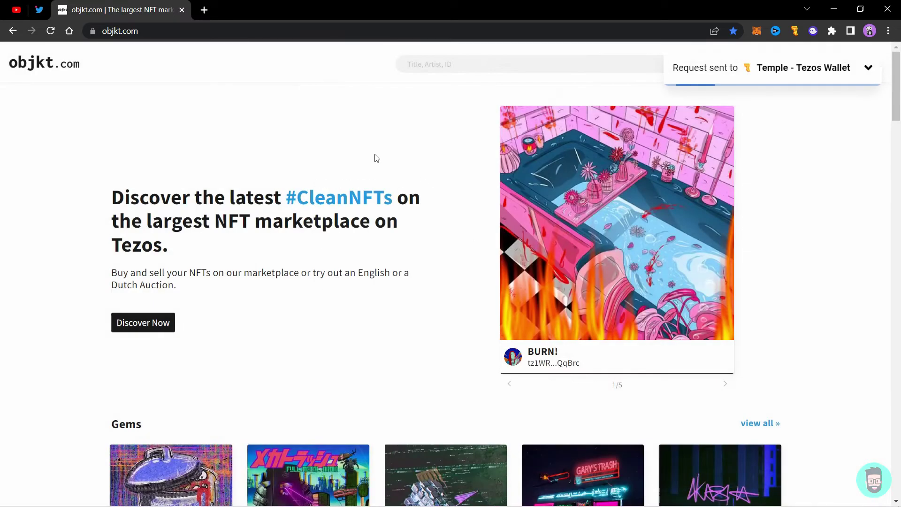
{"action": "left_click", "coordinate": [455, 315]}
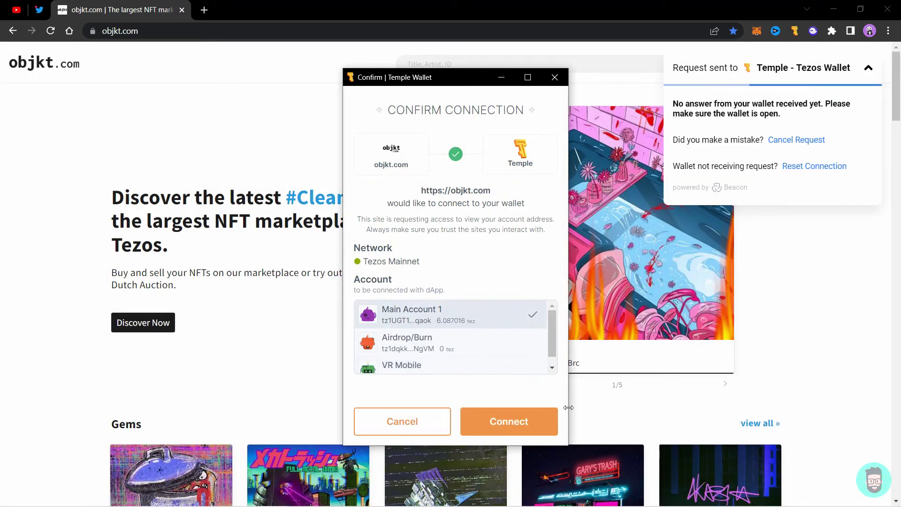
{"action": "left_click", "coordinate": [513, 419]}
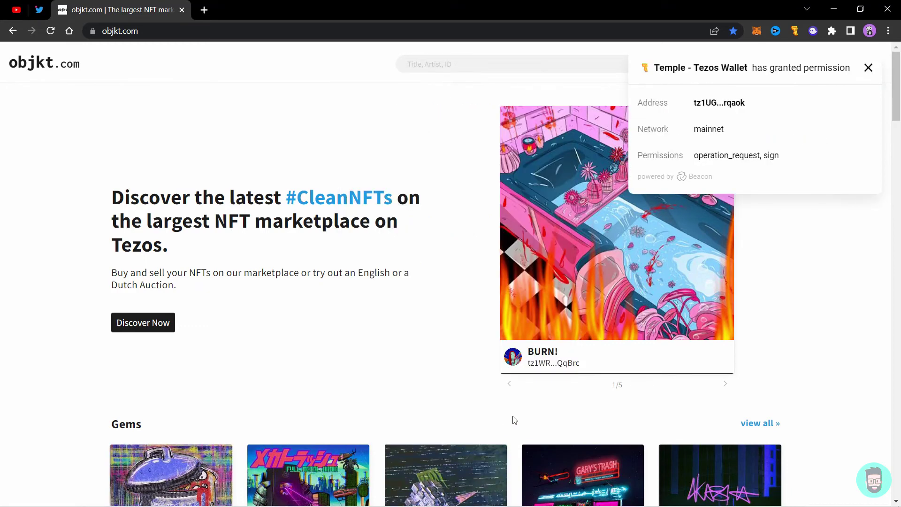
{"action": "left_click", "coordinate": [486, 419]}
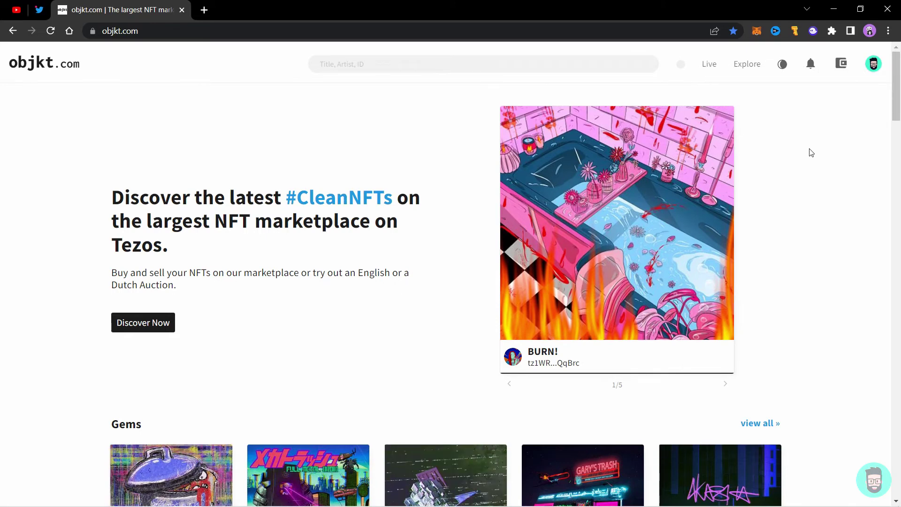
{"action": "left_click", "coordinate": [874, 70]}
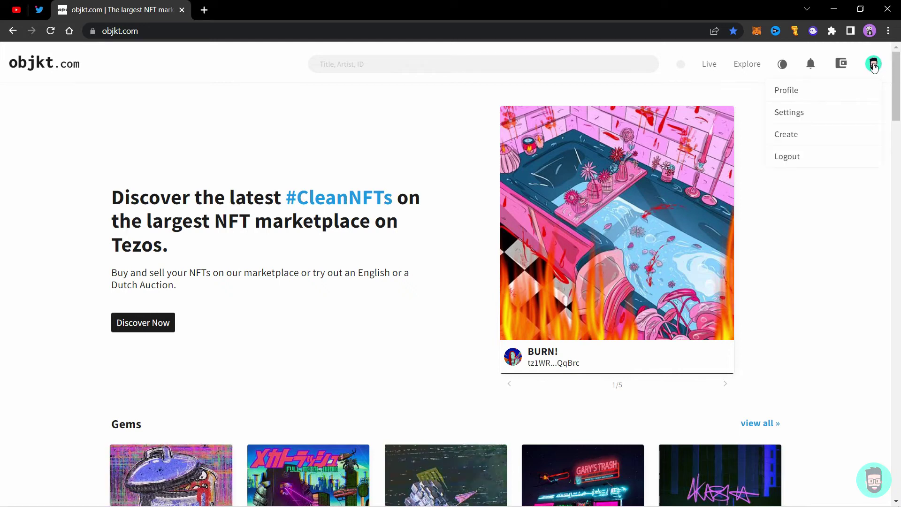
Step: Go to the Create page and switch to the Collection tab
{"action": "left_click", "coordinate": [791, 140]}
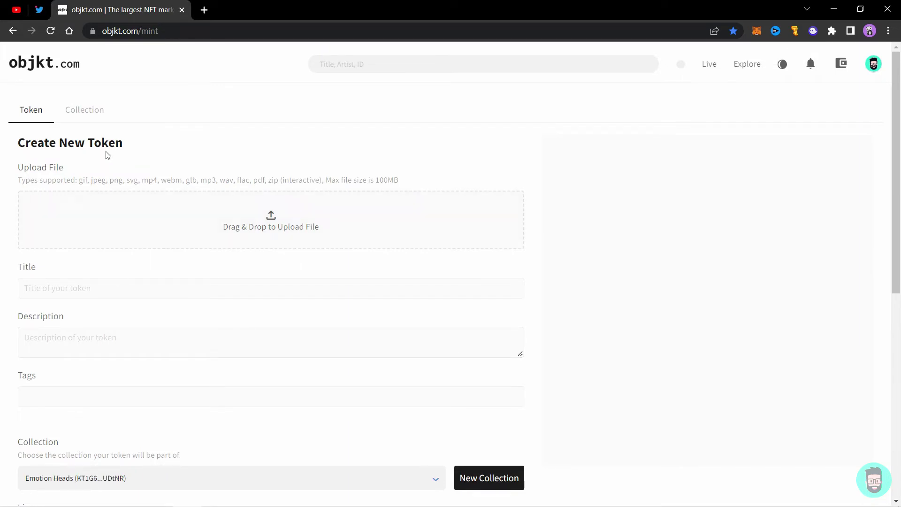
{"action": "left_click", "coordinate": [87, 115]}
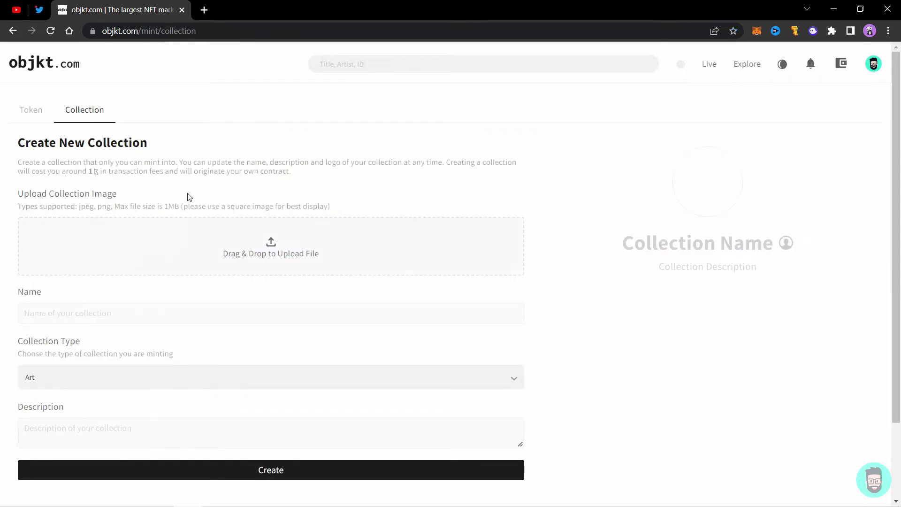
Step: Name the Art collection SCRIBBSTERS, paste its Scribble Monsters description, create and confirm it
{"action": "left_click", "coordinate": [75, 312]}
{"action": "type", "text": "SCRIBBSTERS"}
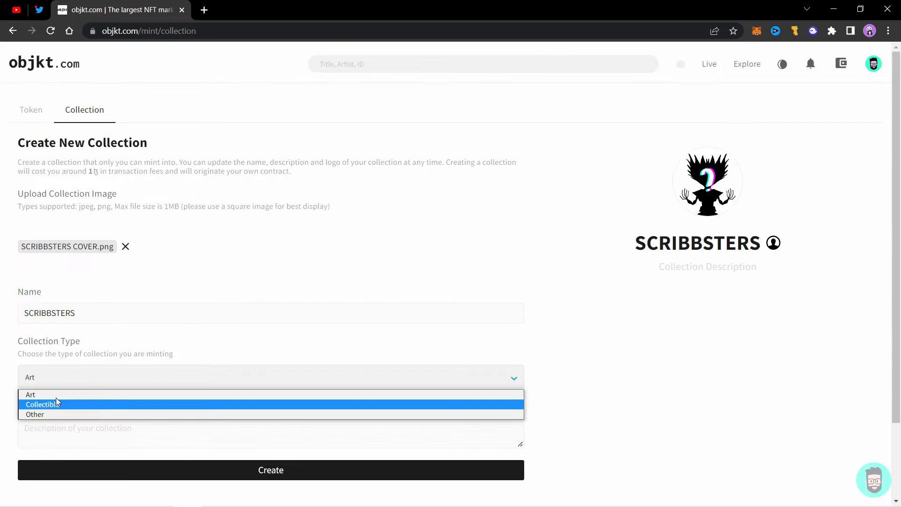
{"action": "left_click", "coordinate": [47, 394]}
{"action": "scroll", "coordinate": [118, 348], "scroll_direction": "down", "scroll_amount": 2}
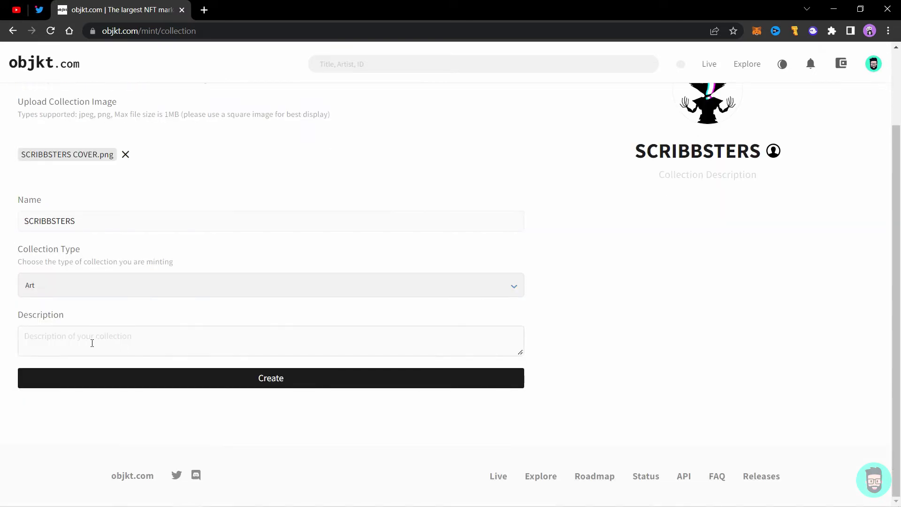
{"action": "type", "text": "Digitally hand-drawn Scribble Monsters."}
{"action": "scroll", "coordinate": [185, 438], "scroll_direction": "up", "scroll_amount": 1}
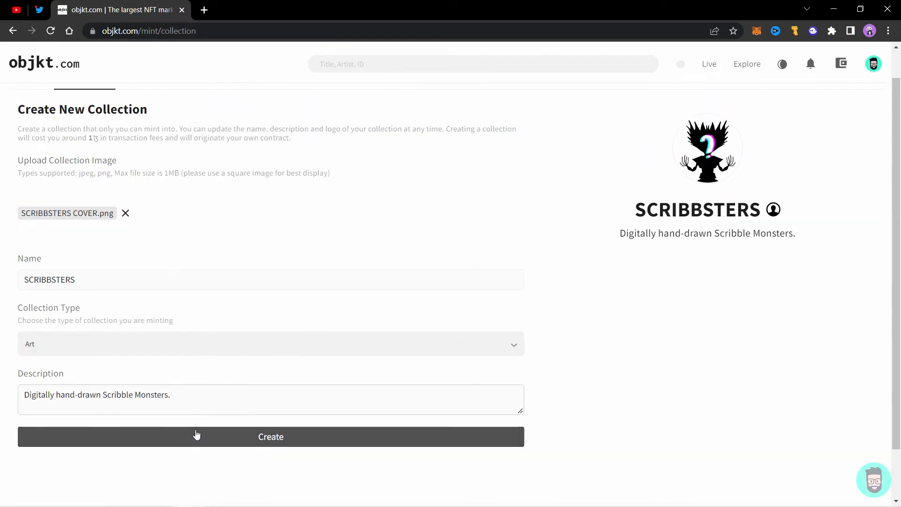
{"action": "left_click", "coordinate": [196, 434]}
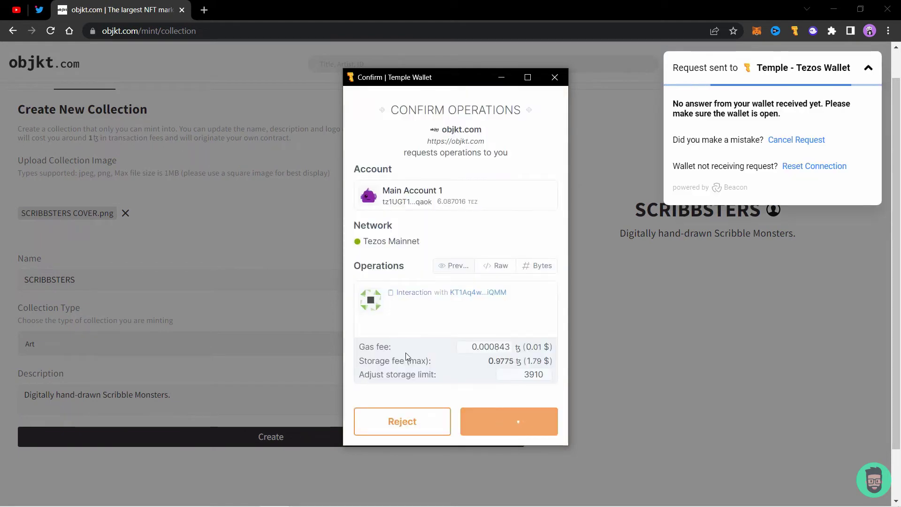
{"action": "key", "text": "Return"}
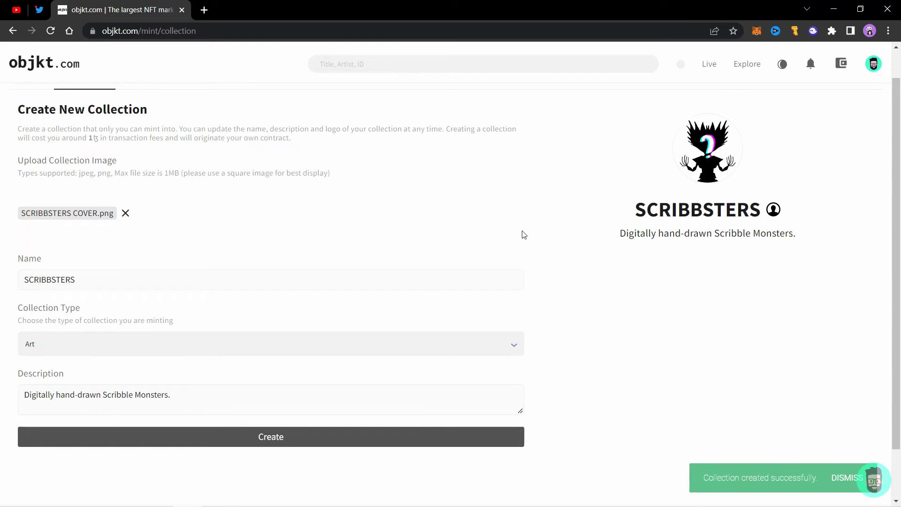
Step: From the profile's Collections tab, open the empty SCRIBBSTERS collection page
{"action": "left_click", "coordinate": [873, 64]}
{"action": "left_click", "coordinate": [785, 91]}
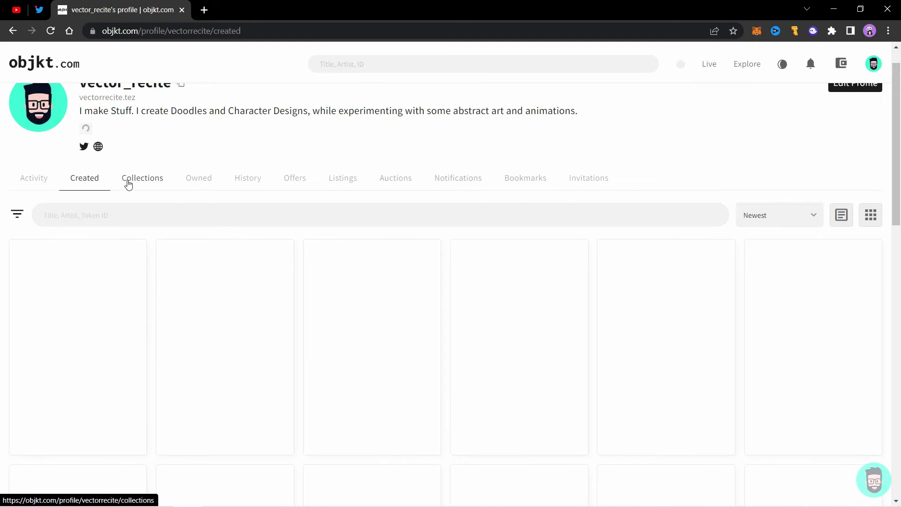
{"action": "left_click", "coordinate": [136, 178]}
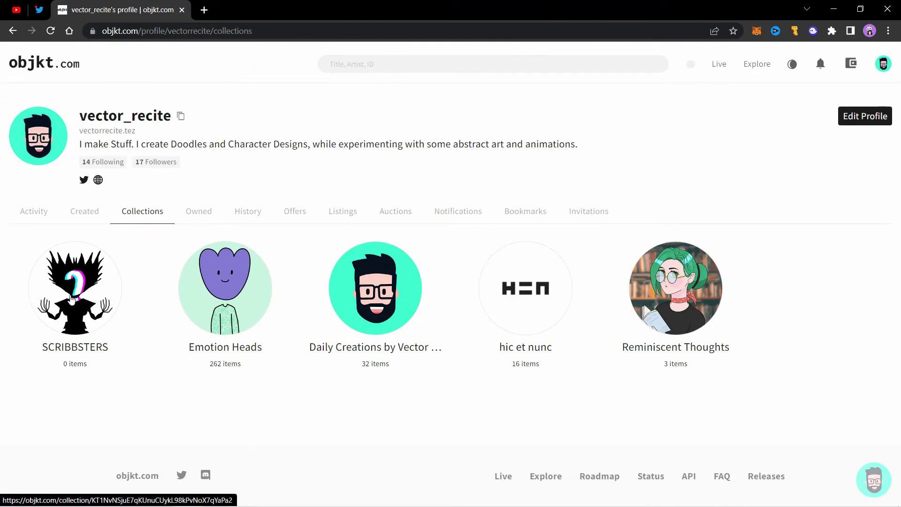
{"action": "left_click", "coordinate": [70, 297]}
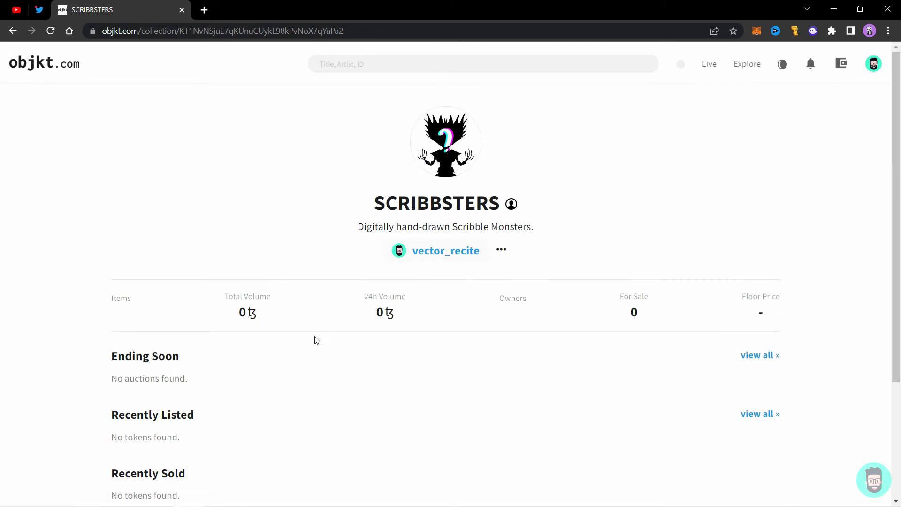
{"action": "scroll", "coordinate": [294, 350], "scroll_direction": "down", "scroll_amount": 2}
{"action": "scroll", "coordinate": [292, 350], "scroll_direction": "up", "scroll_amount": 2}
Step: Open the Create New Token form and keep SCRIBBSTERS as the token's collection
{"action": "left_click", "coordinate": [875, 70]}
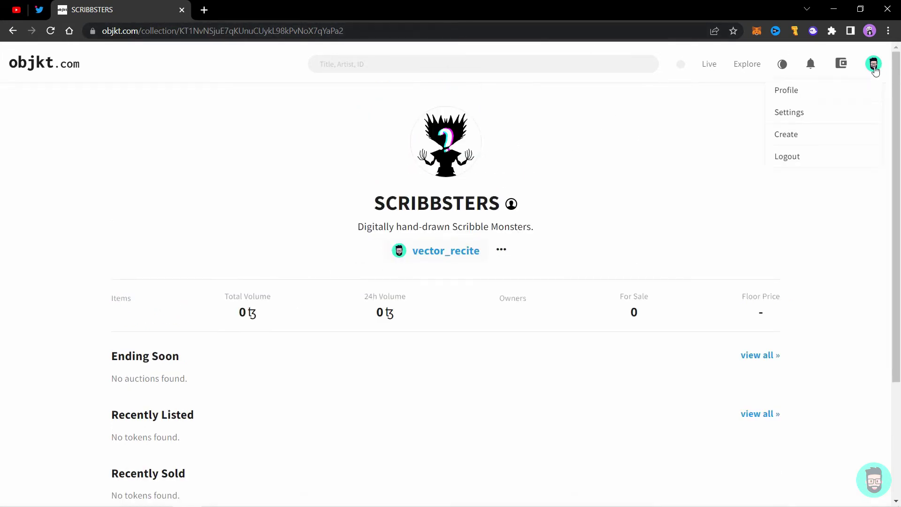
{"action": "left_click", "coordinate": [796, 136]}
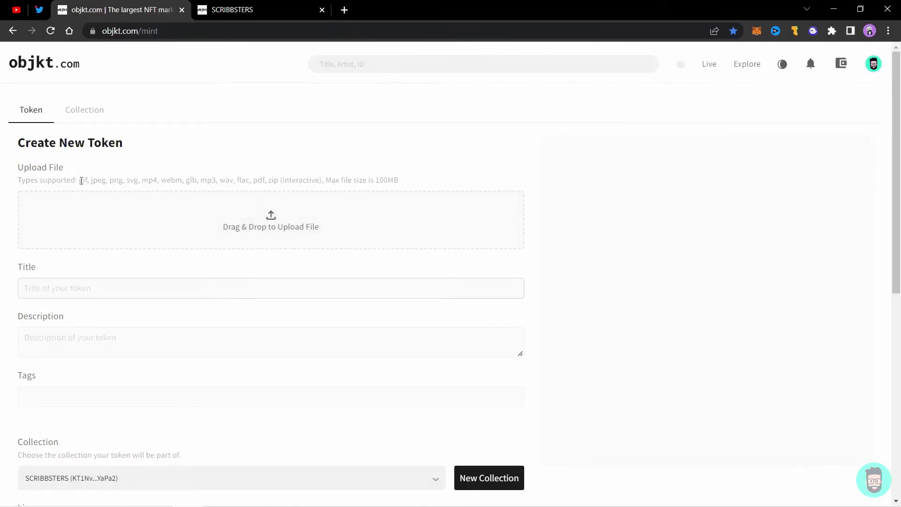
{"action": "left_click_drag", "start_coordinate": [81, 180], "coordinate": [232, 163]}
{"action": "left_click", "coordinate": [45, 305]}
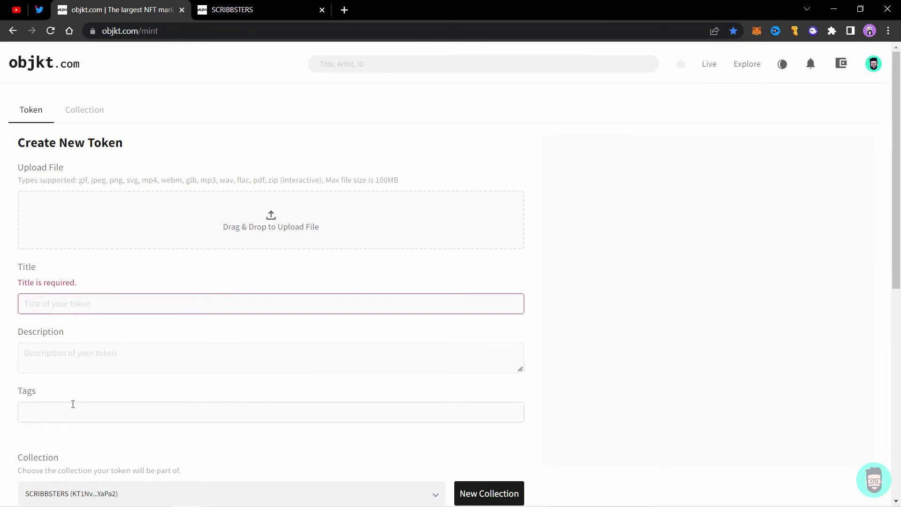
{"action": "scroll", "coordinate": [89, 399], "scroll_direction": "down", "scroll_amount": 1}
{"action": "left_click", "coordinate": [101, 435]}
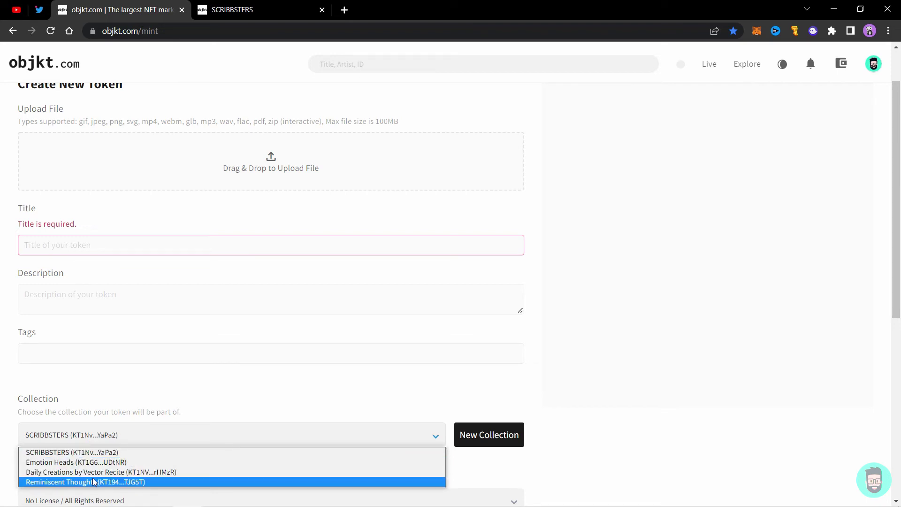
{"action": "left_click", "coordinate": [95, 453]}
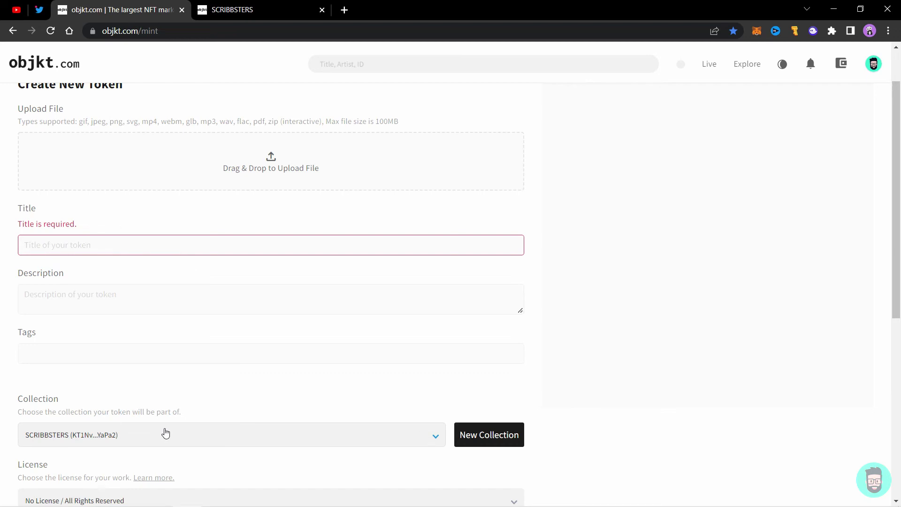
Step: Attach SCRIBBSTER 1.PNG, paste the description, title it 'SCRIBBSTER 1' and add the tag 'art'
{"action": "left_click", "coordinate": [246, 177]}
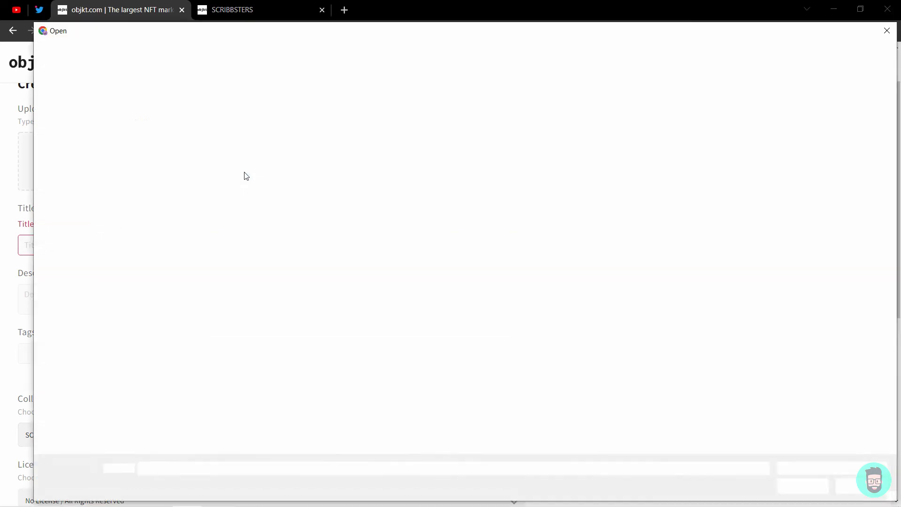
{"action": "double_click", "coordinate": [178, 138]}
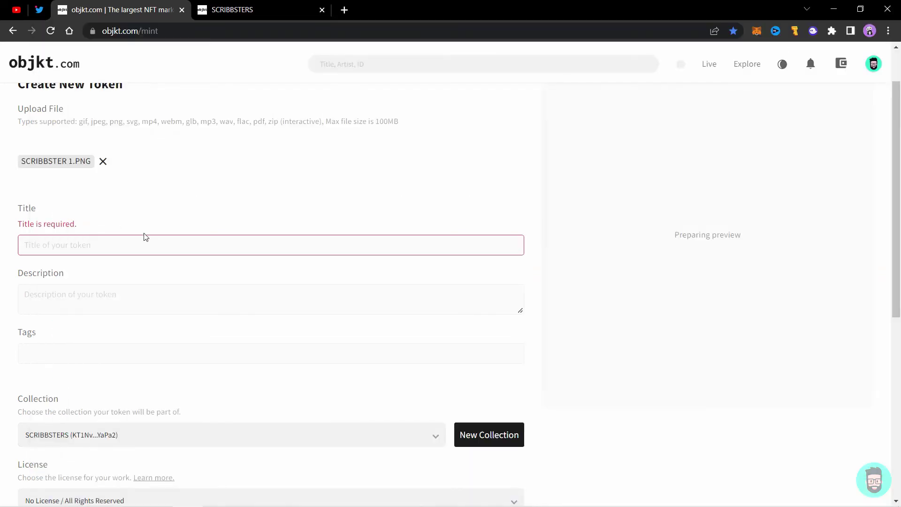
{"action": "type", "text": "Digitally hand-drawn Scribble Monsters."}
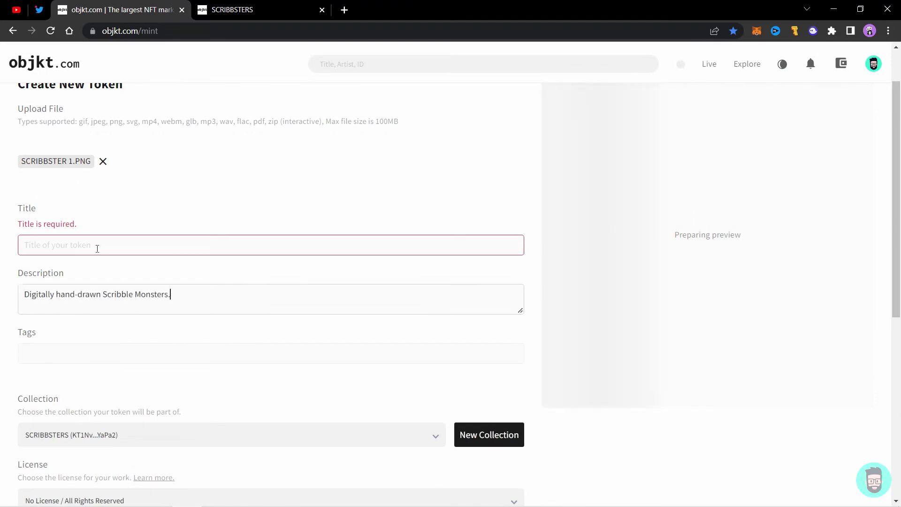
{"action": "left_click", "coordinate": [97, 246]}
{"action": "type", "text": "SCRIBBSTER 1"}
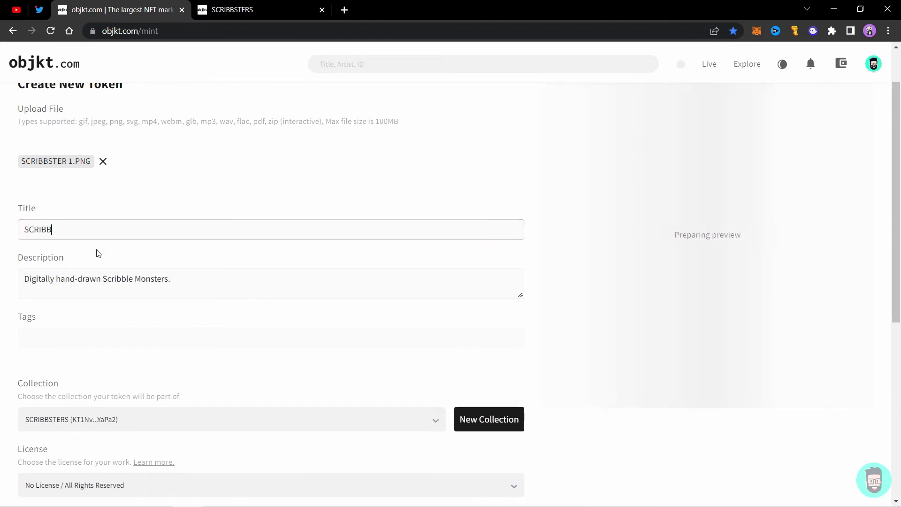
{"action": "left_click", "coordinate": [104, 339]}
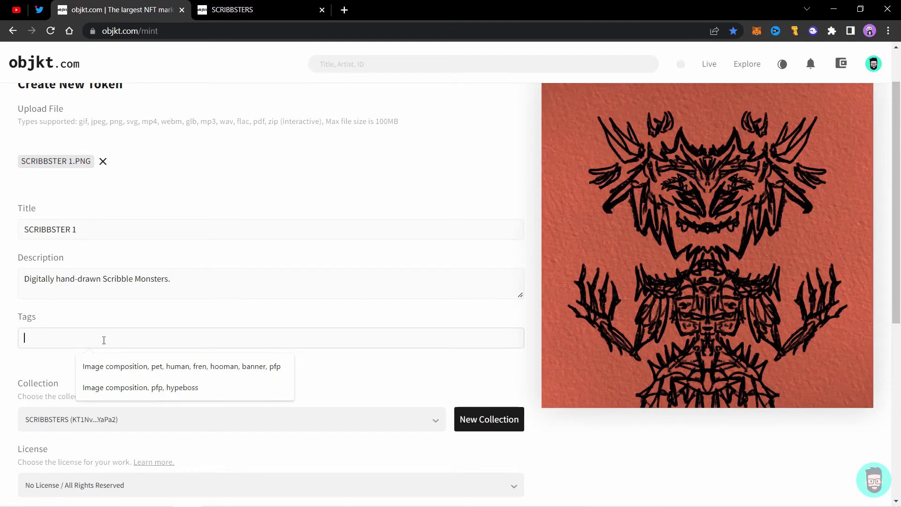
{"action": "type", "text": "art"}
{"action": "key", "text": "Return"}
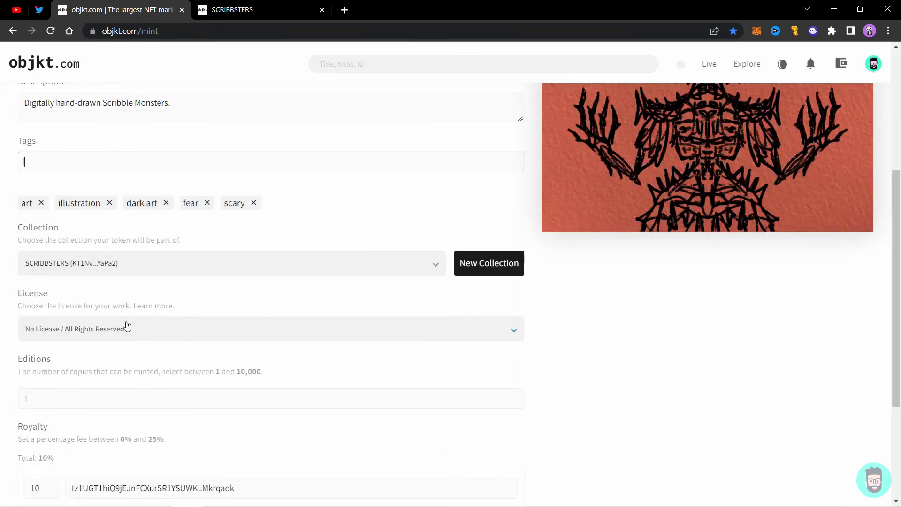
Step: Keep No License / All Rights Reserved, set 2 editions and 15% royalty, and mint
{"action": "left_click", "coordinate": [129, 331]}
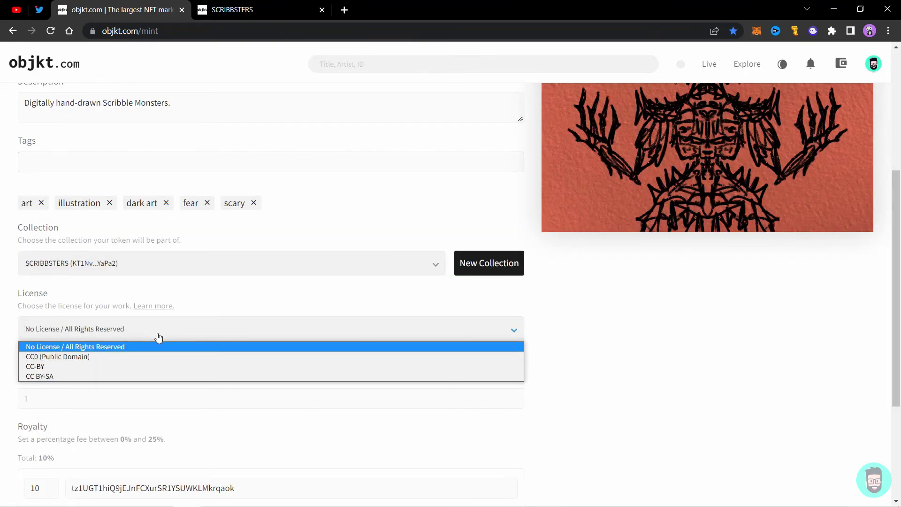
{"action": "left_click", "coordinate": [137, 346]}
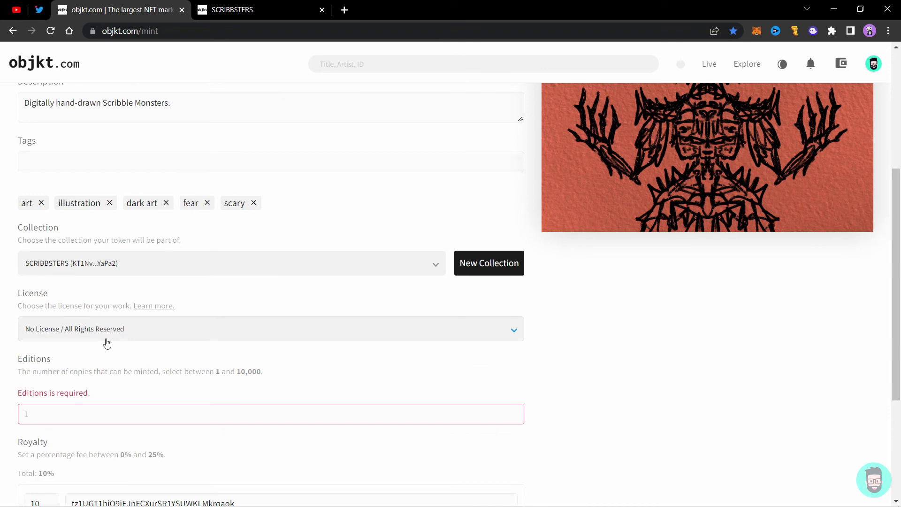
{"action": "scroll", "coordinate": [136, 381], "scroll_direction": "down", "scroll_amount": 1}
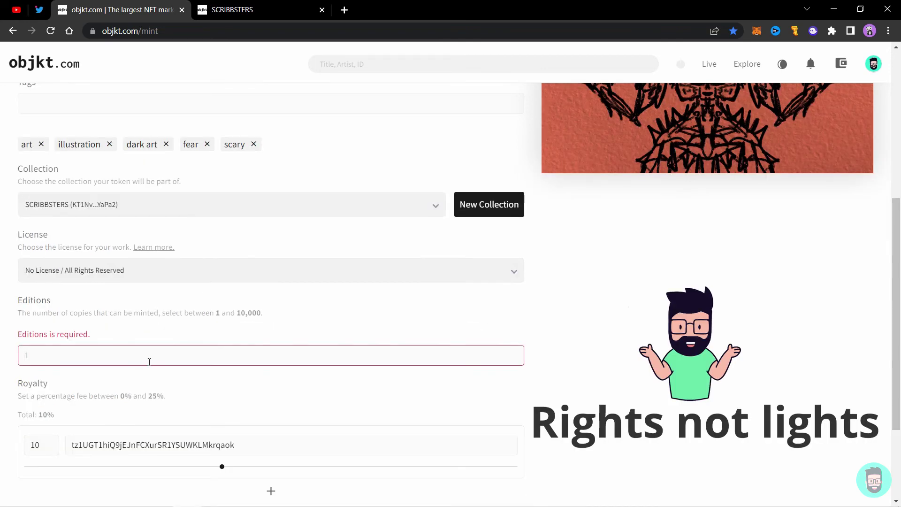
{"action": "left_click", "coordinate": [149, 361]}
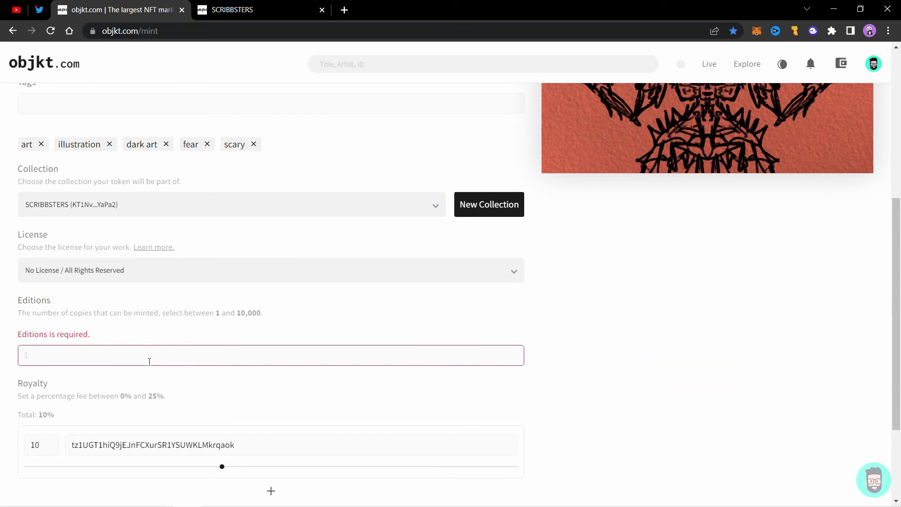
{"action": "type", "text": "2"}
{"action": "key", "text": "Tab"}
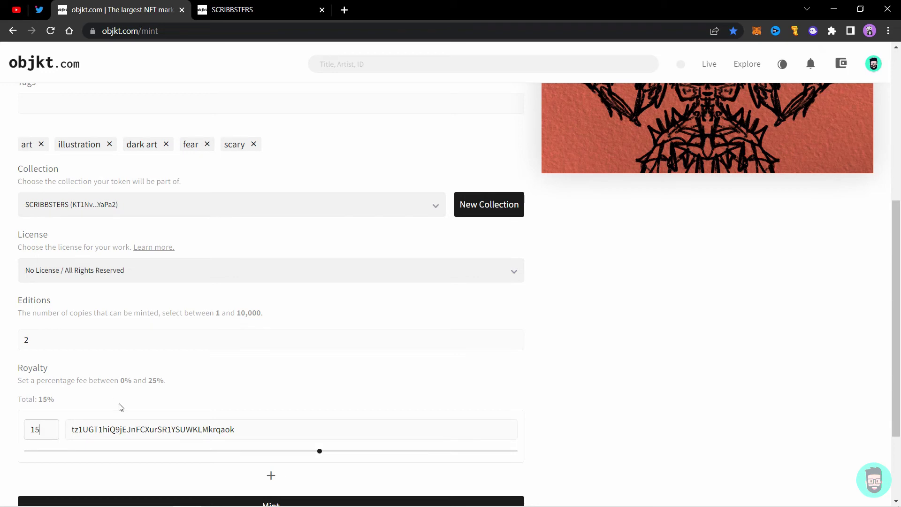
{"action": "scroll", "coordinate": [141, 396], "scroll_direction": "down", "scroll_amount": 1}
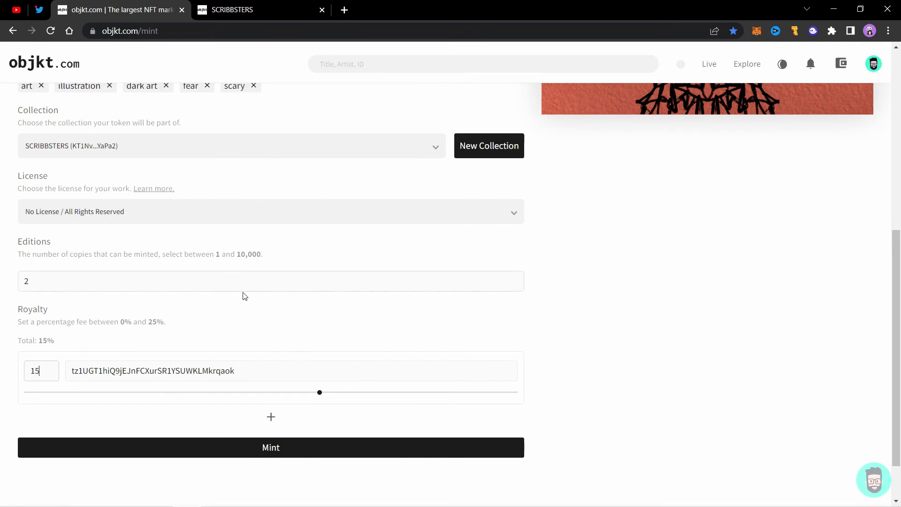
{"action": "scroll", "coordinate": [143, 336], "scroll_direction": "up", "scroll_amount": 5}
{"action": "scroll", "coordinate": [145, 351], "scroll_direction": "down", "scroll_amount": 2}
{"action": "scroll", "coordinate": [154, 348], "scroll_direction": "down", "scroll_amount": 2}
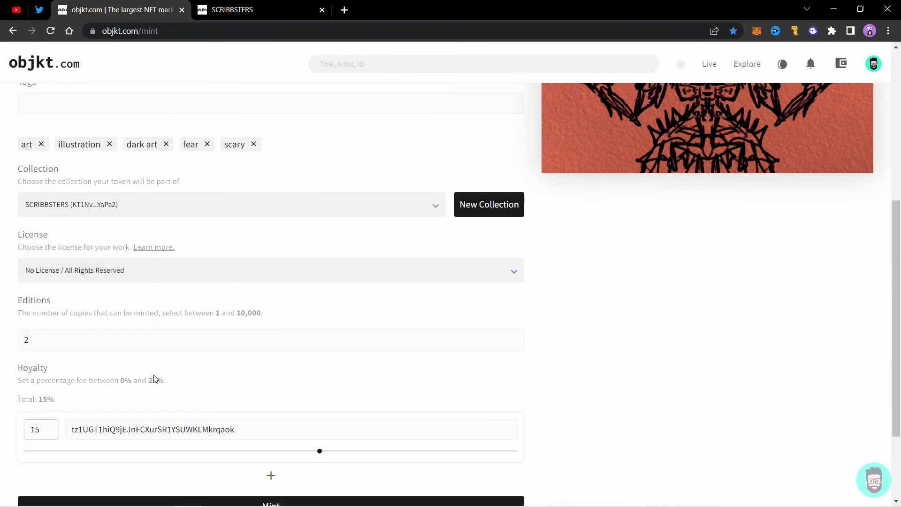
{"action": "scroll", "coordinate": [154, 378], "scroll_direction": "down", "scroll_amount": 1}
{"action": "left_click", "coordinate": [195, 448]}
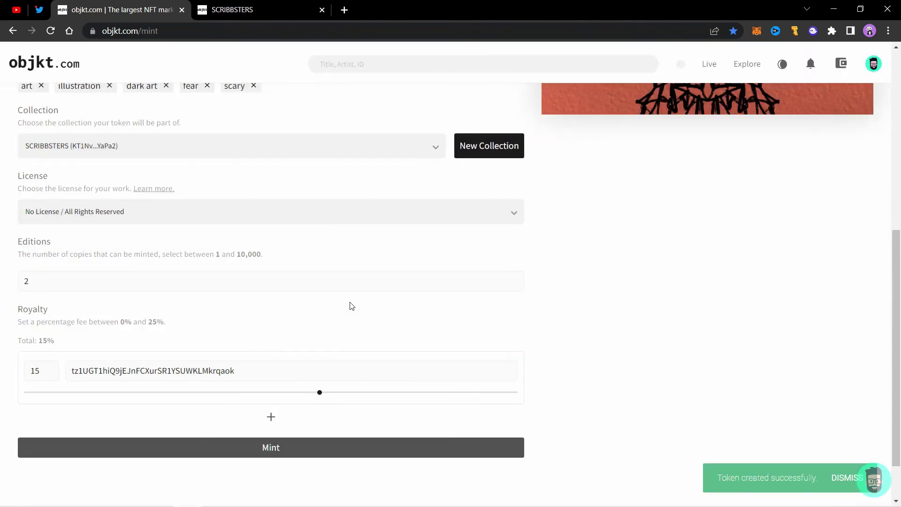
Step: Go to the profile's SCRIBBSTERS collection and open SCRIBBSTER 1 from its Latest Mints
{"action": "scroll", "coordinate": [709, 287], "scroll_direction": "up", "scroll_amount": 3}
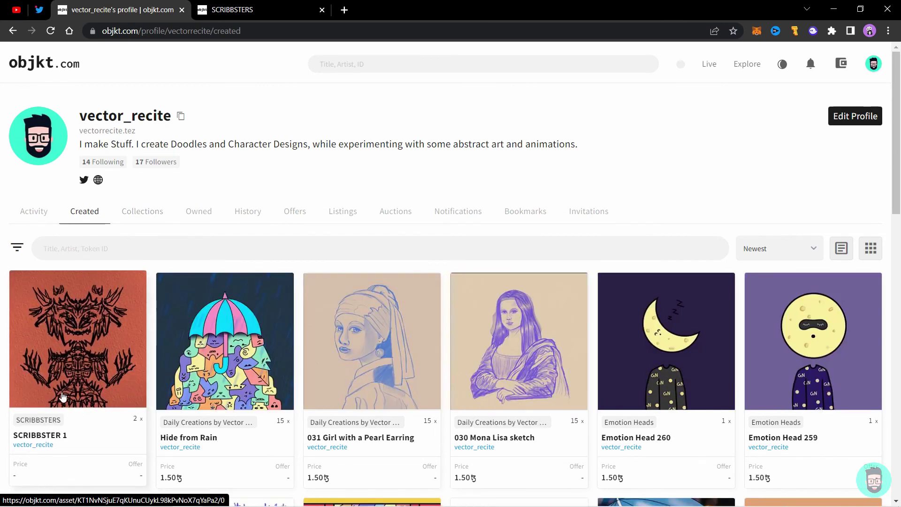
{"action": "left_click", "coordinate": [143, 213]}
{"action": "left_click", "coordinate": [192, 307]}
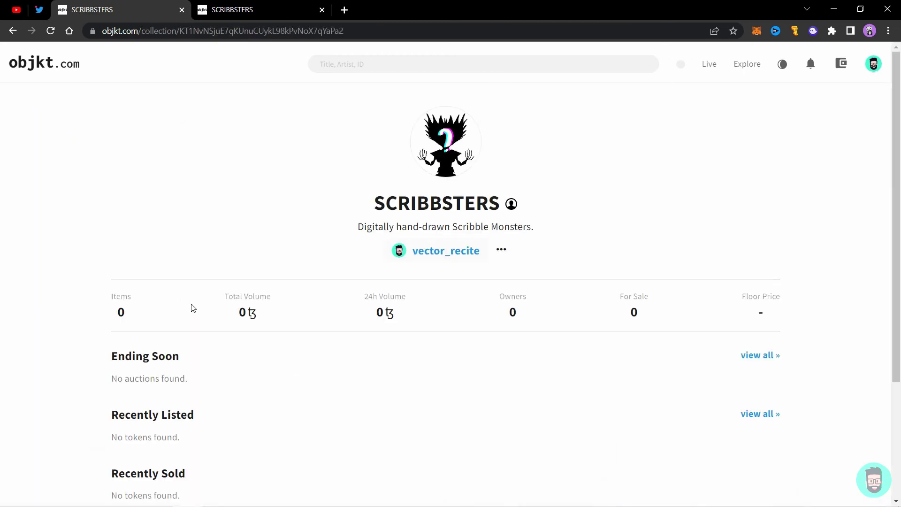
{"action": "scroll", "coordinate": [169, 257], "scroll_direction": "down", "scroll_amount": 5}
{"action": "scroll", "coordinate": [166, 354], "scroll_direction": "up", "scroll_amount": 5}
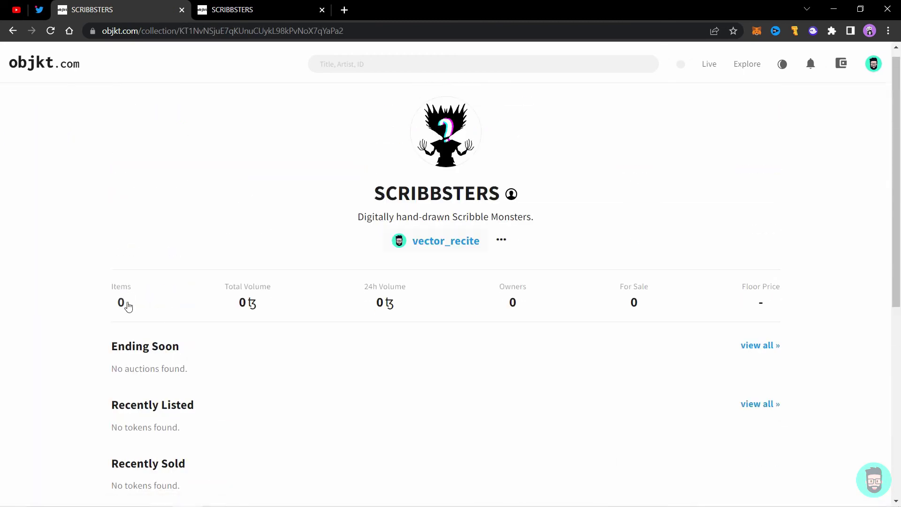
{"action": "scroll", "coordinate": [182, 322], "scroll_direction": "down", "scroll_amount": 6}
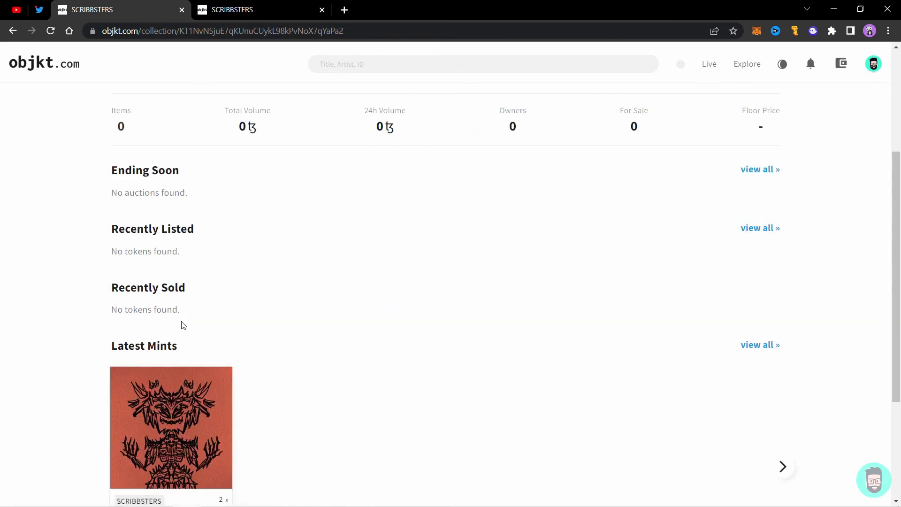
{"action": "left_click", "coordinate": [177, 327]}
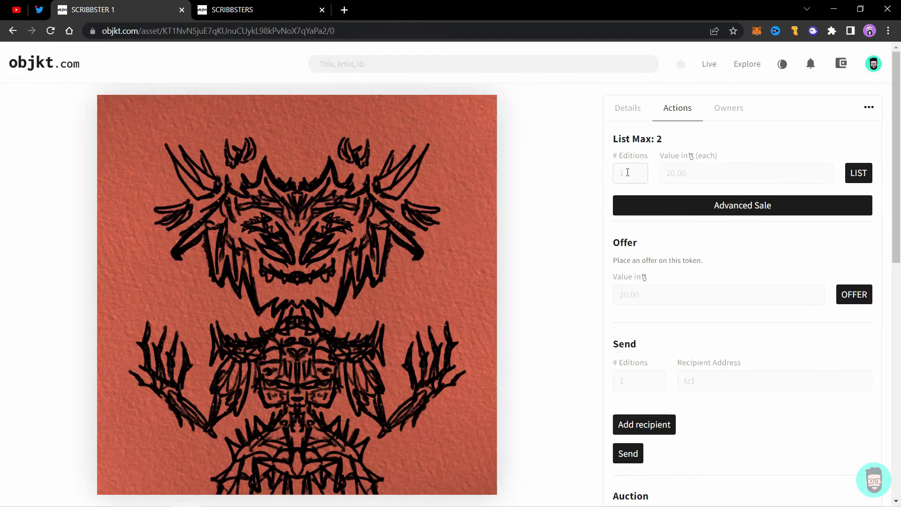
{"action": "left_click", "coordinate": [628, 173]}
{"action": "left_click", "coordinate": [633, 380]}
{"action": "left_click", "coordinate": [705, 382]}
{"action": "left_click", "coordinate": [712, 409]}
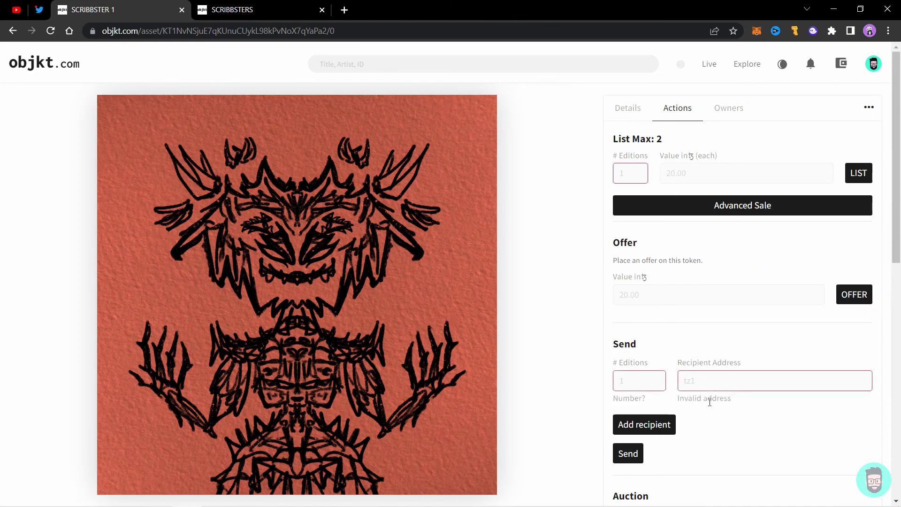
{"action": "scroll", "coordinate": [709, 401], "scroll_direction": "down", "scroll_amount": 4}
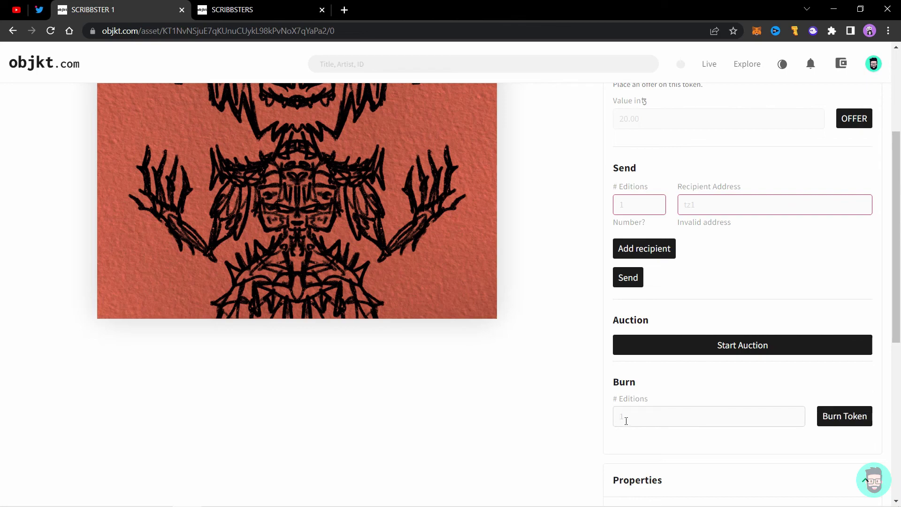
{"action": "scroll", "coordinate": [836, 422], "scroll_direction": "up", "scroll_amount": 4}
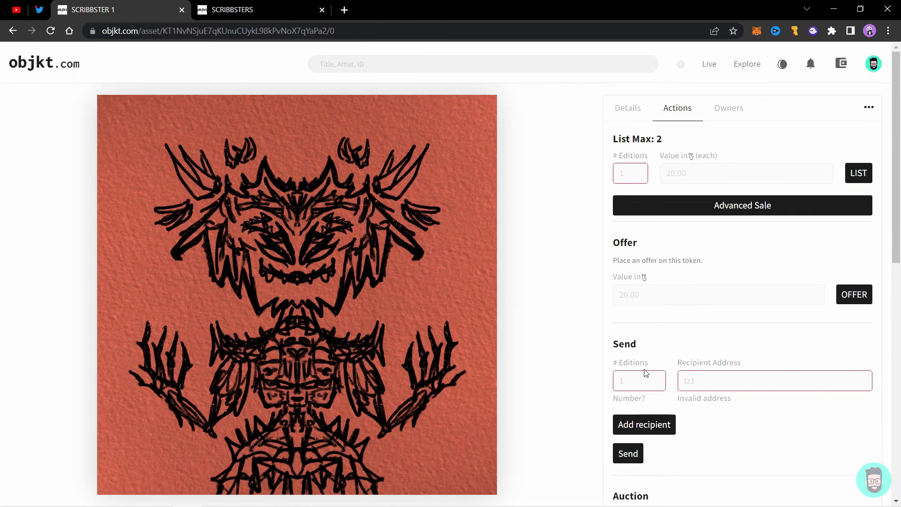
Step: List 2 editions of SCRIBBSTER 1 at 2.2 tez each and approve it in Temple Wallet
{"action": "left_click", "coordinate": [626, 174]}
{"action": "type", "text": "2"}
{"action": "left_click_drag", "start_coordinate": [656, 138], "coordinate": [665, 139]}
{"action": "left_click", "coordinate": [674, 168]}
{"action": "type", "text": "2.2"}
{"action": "left_click", "coordinate": [859, 173]}
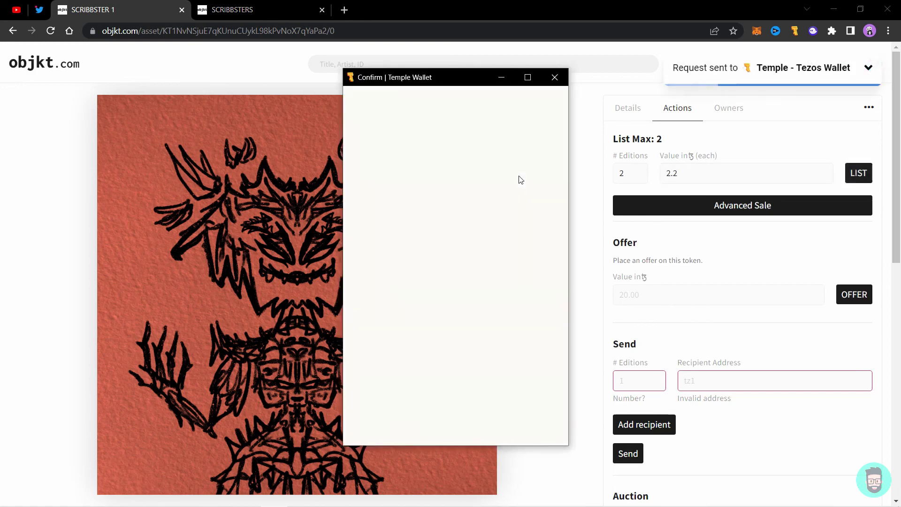
{"action": "left_click", "coordinate": [497, 424]}
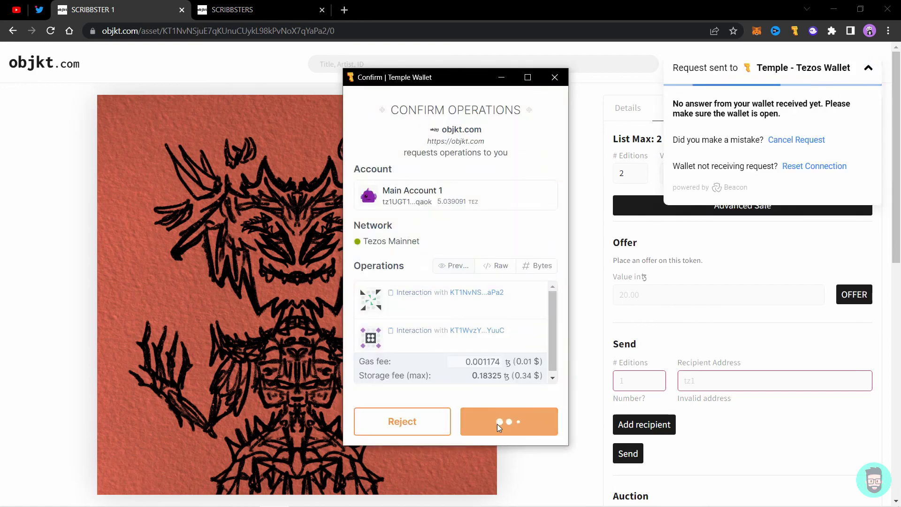